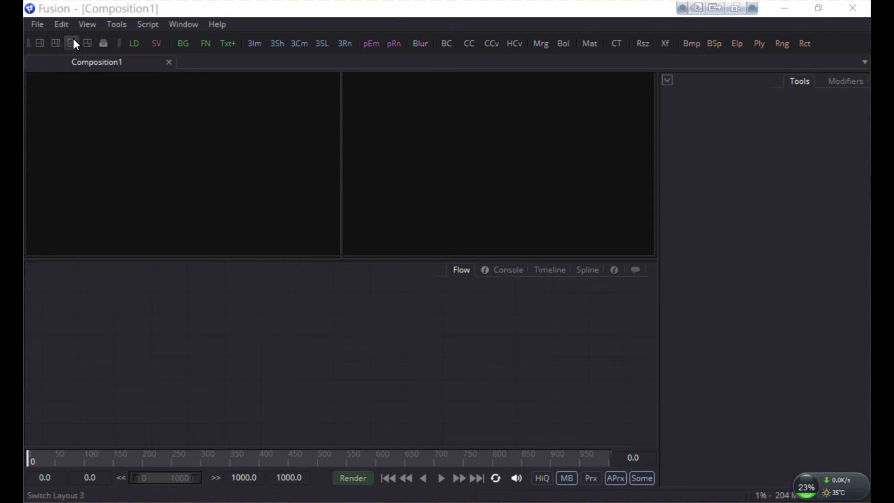
Add the ShineOn template from the library's TextPlus templates to the composition.
{"action": "left_click", "coordinate": [103, 46]}
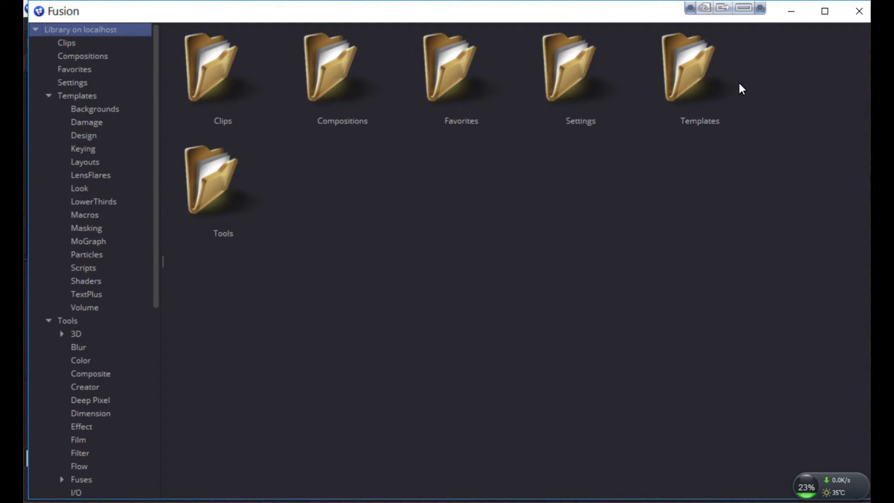
{"action": "double_click", "coordinate": [683, 91]}
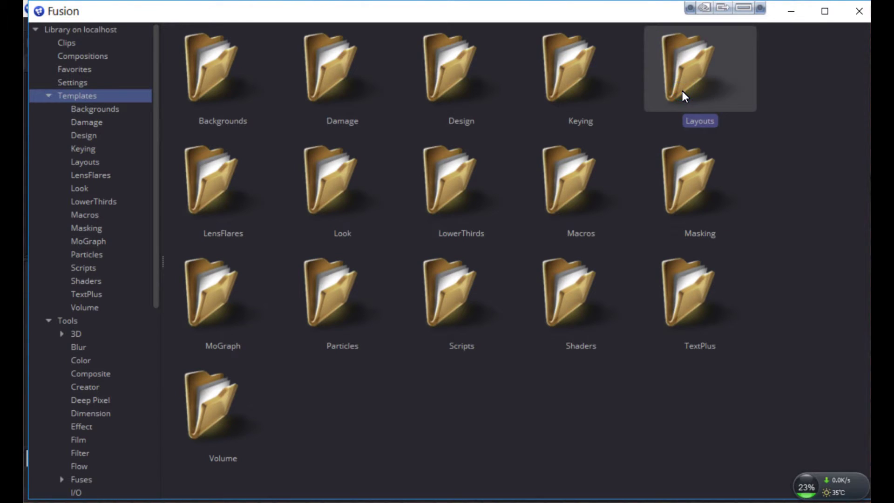
{"action": "double_click", "coordinate": [692, 298]}
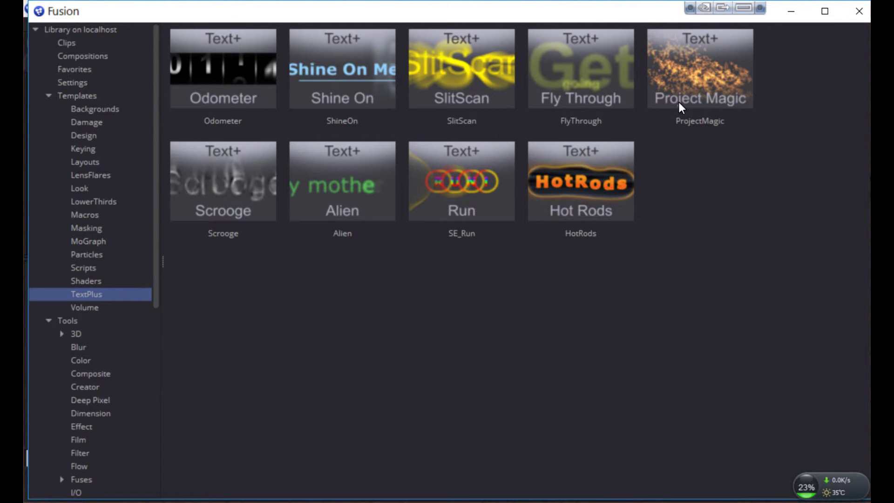
{"action": "left_click", "coordinate": [345, 88]}
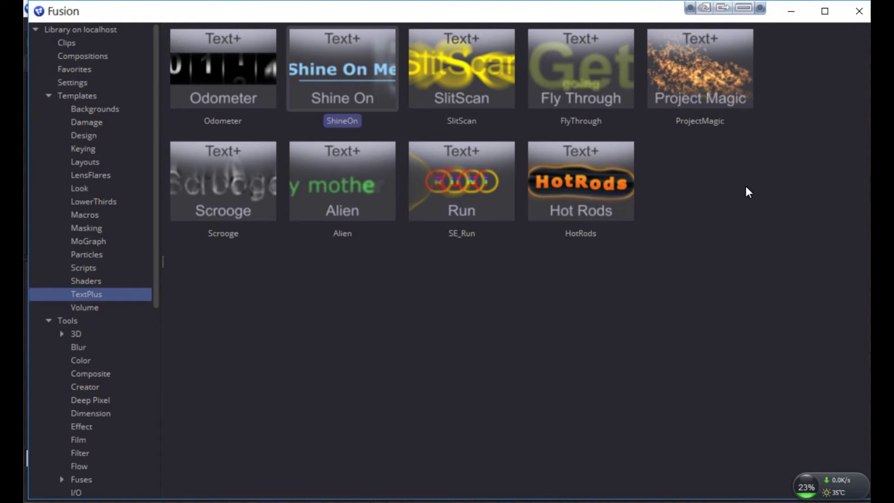
{"action": "left_click", "coordinate": [790, 17]}
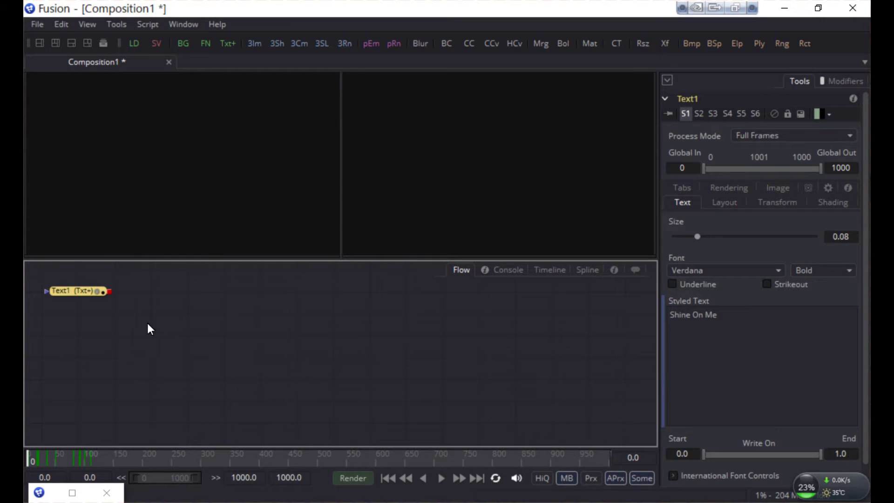
Turn on forced tile pictures for all tools in the flow and shift the Text1 node away from the edge.
{"action": "right_click", "coordinate": [231, 309]}
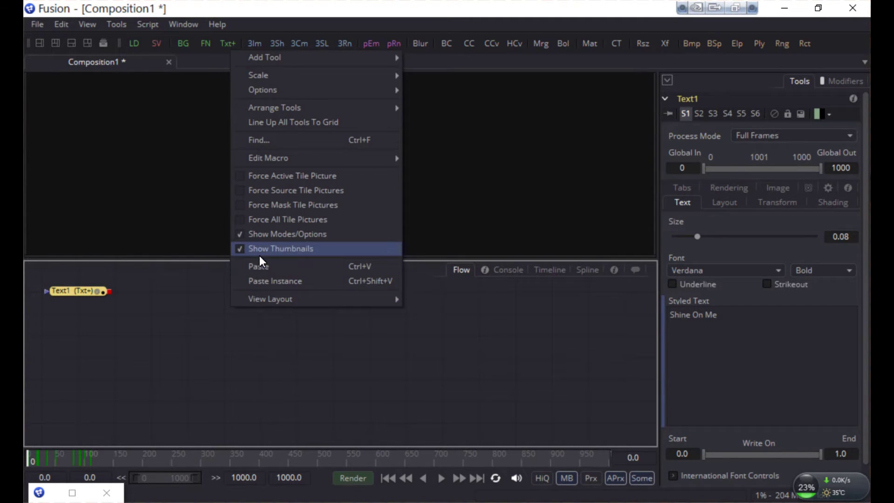
{"action": "left_click", "coordinate": [240, 220]}
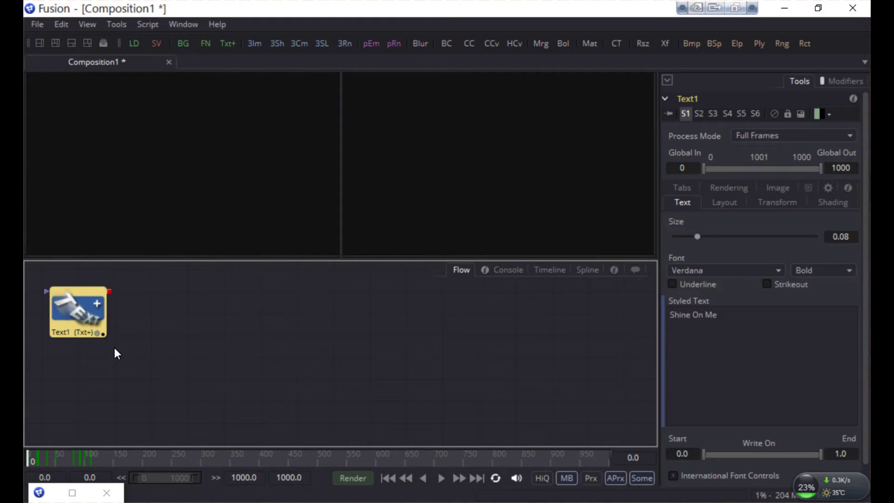
{"action": "left_click_drag", "start_coordinate": [72, 313], "coordinate": [108, 314]}
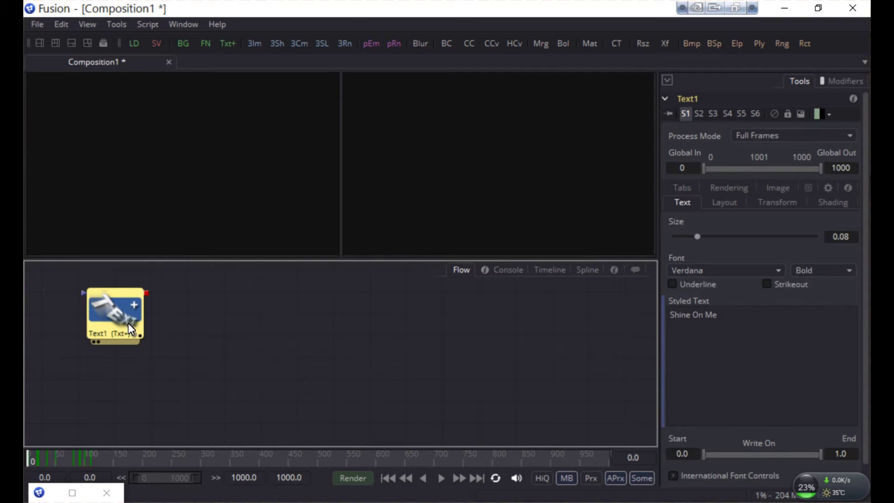
Display the Text1 node in the left viewer and play its animation while checking its clip in the timeline.
{"action": "mouse_move", "coordinate": [114, 332]}
{"action": "left_click", "coordinate": [91, 342]}
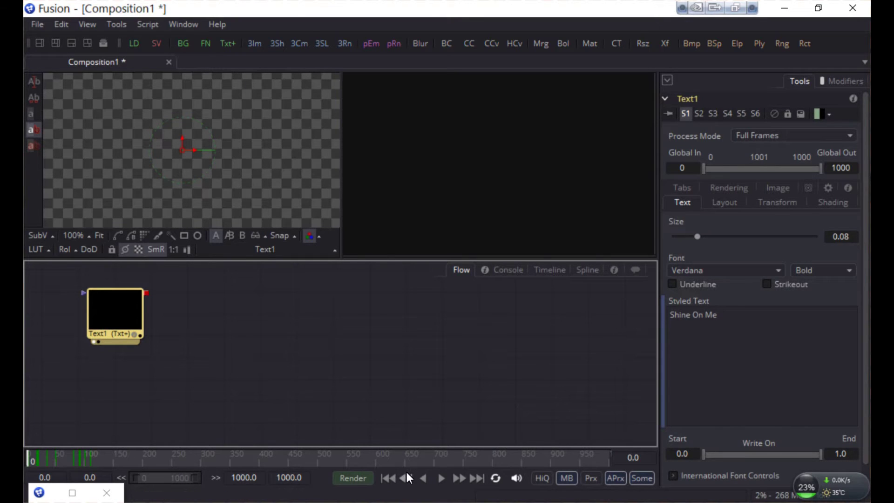
{"action": "left_click", "coordinate": [442, 480]}
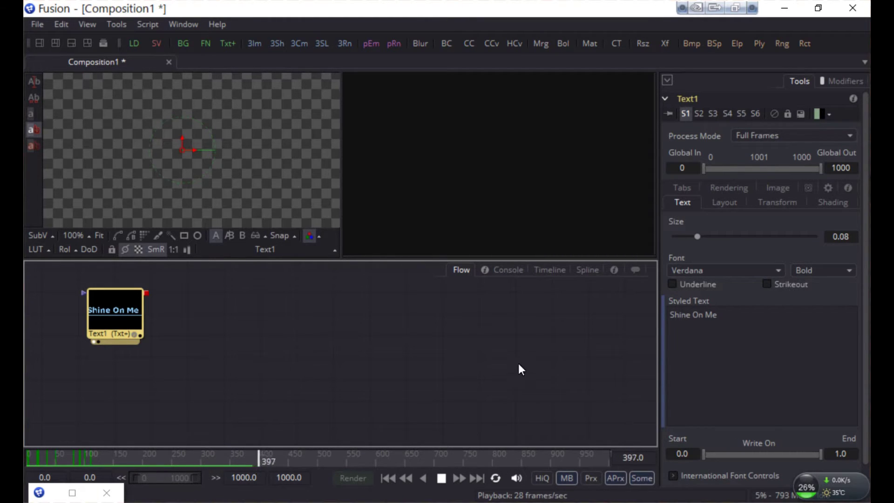
{"action": "left_click", "coordinate": [548, 273]}
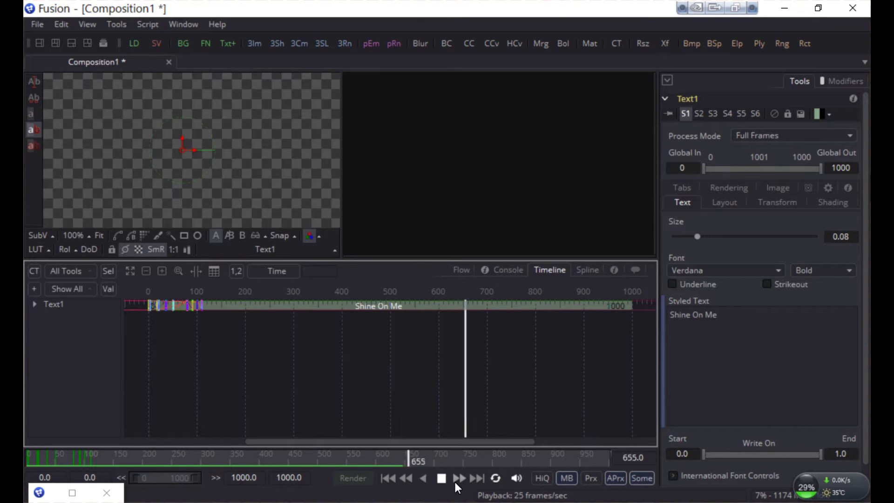
{"action": "left_click", "coordinate": [442, 478]}
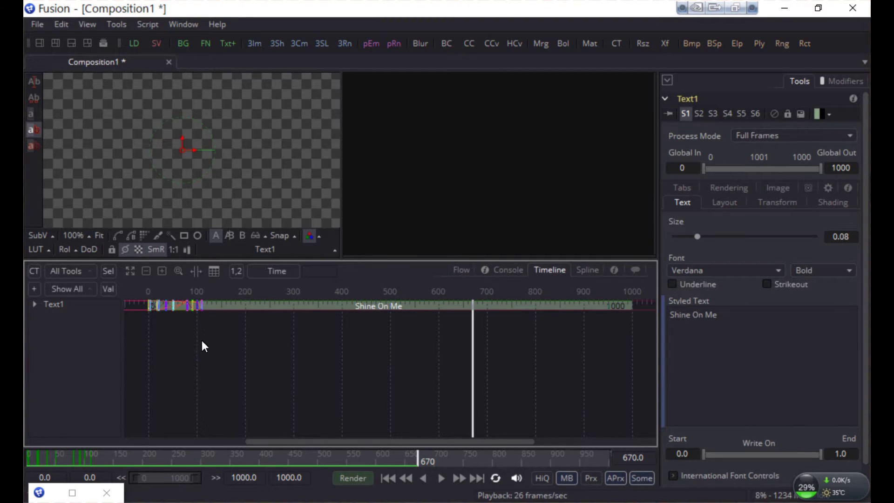
Set both the render end and global end frames to 125, and preview the shortened animation.
{"action": "left_click", "coordinate": [258, 479]}
{"action": "type", "text": "125"}
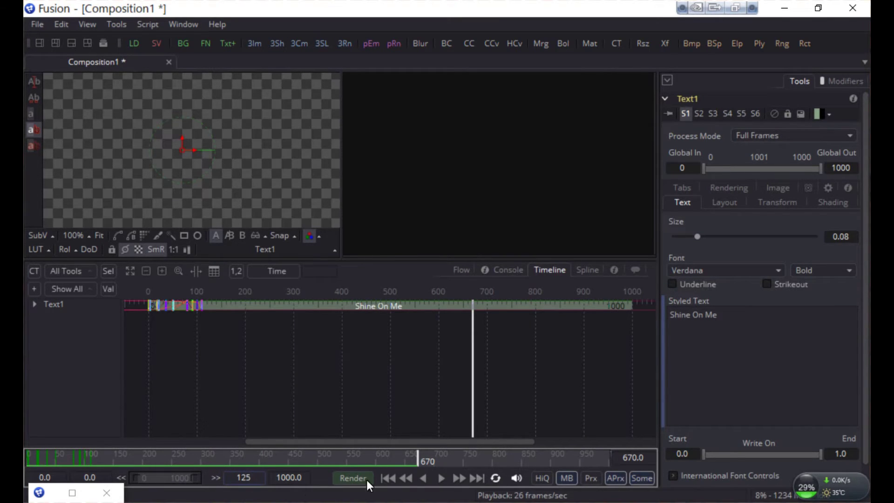
{"action": "key", "text": "Tab"}
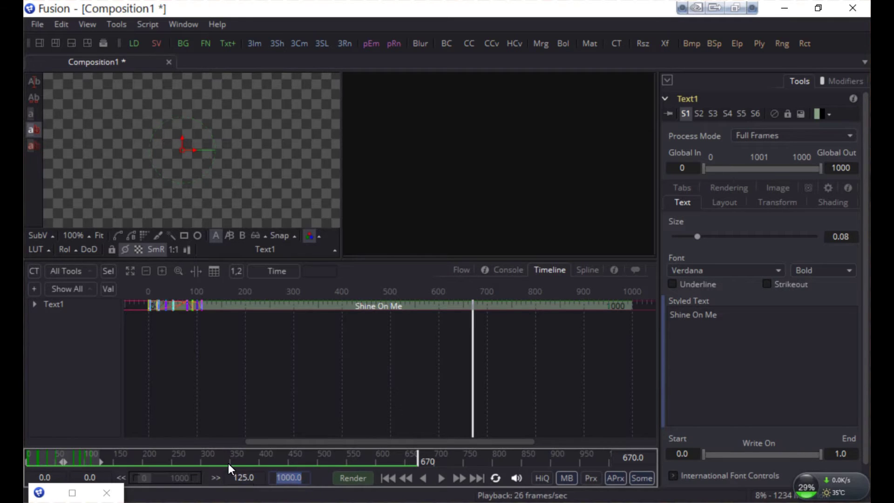
{"action": "type", "text": "125"}
{"action": "key", "text": "Return"}
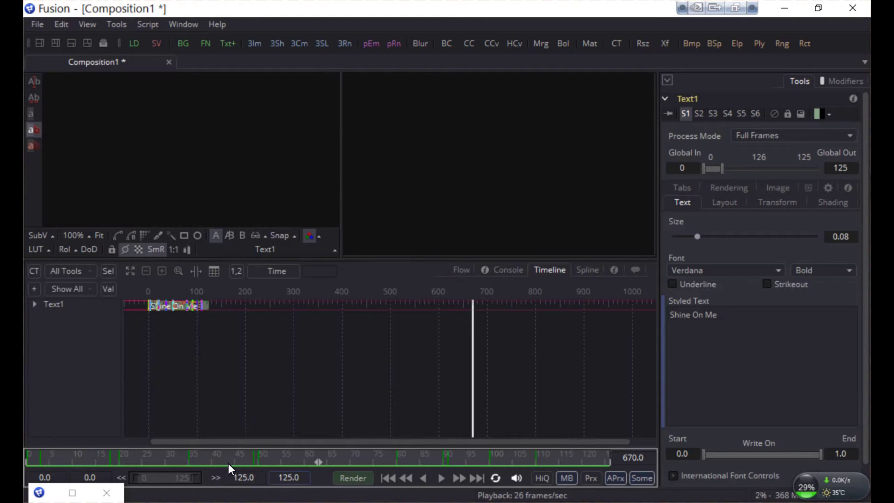
{"action": "left_click", "coordinate": [442, 479]}
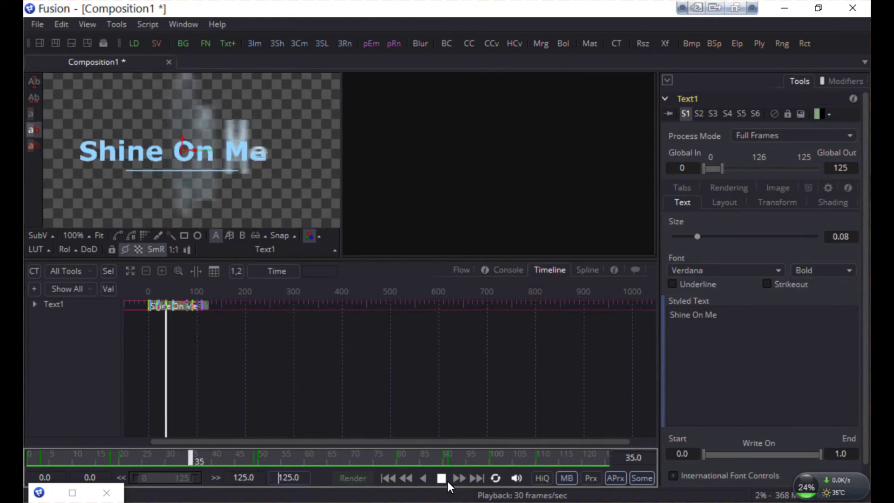
{"action": "left_click", "coordinate": [440, 479]}
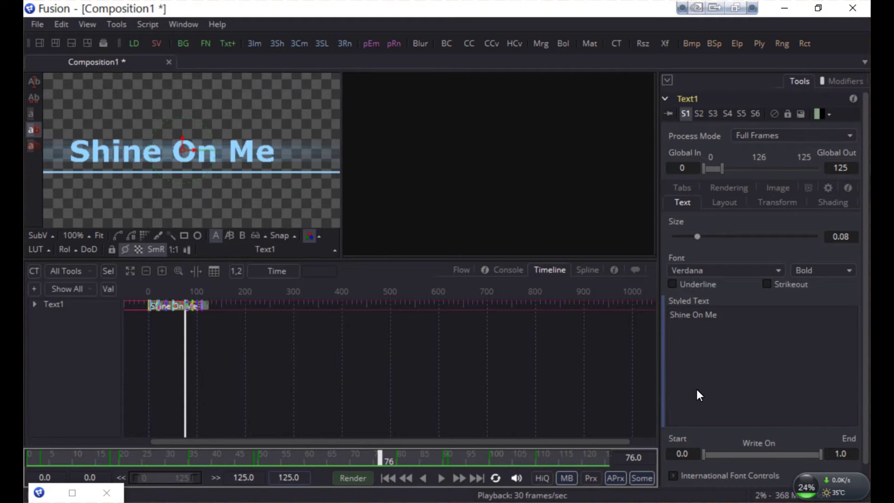
Replace the Text1 styled text with "Tuka3desuTV" and preview the animated title.
{"action": "left_click", "coordinate": [737, 322]}
{"action": "key", "text": "ctrl+a"}
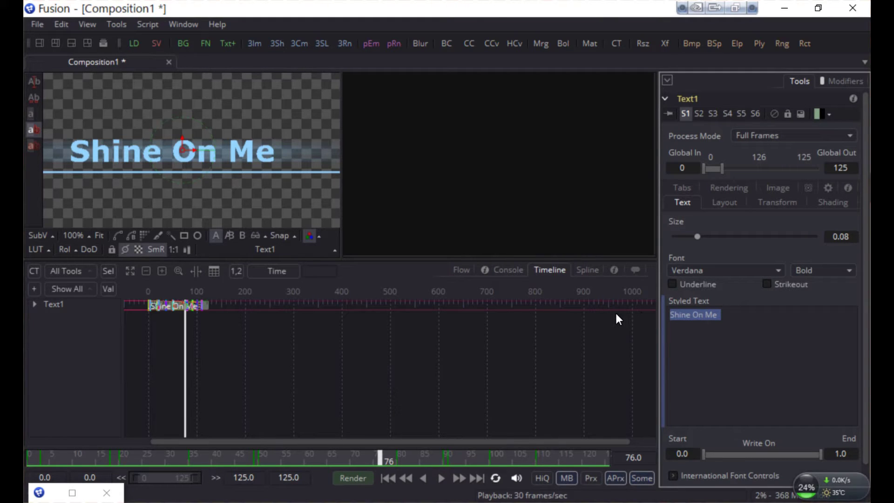
{"action": "type", "text": "Tuka3desuT"}
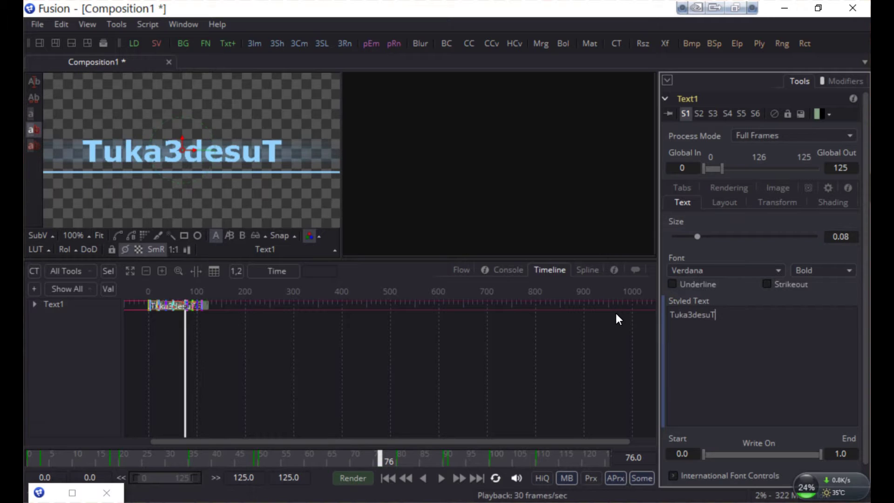
{"action": "type", "text": "V"}
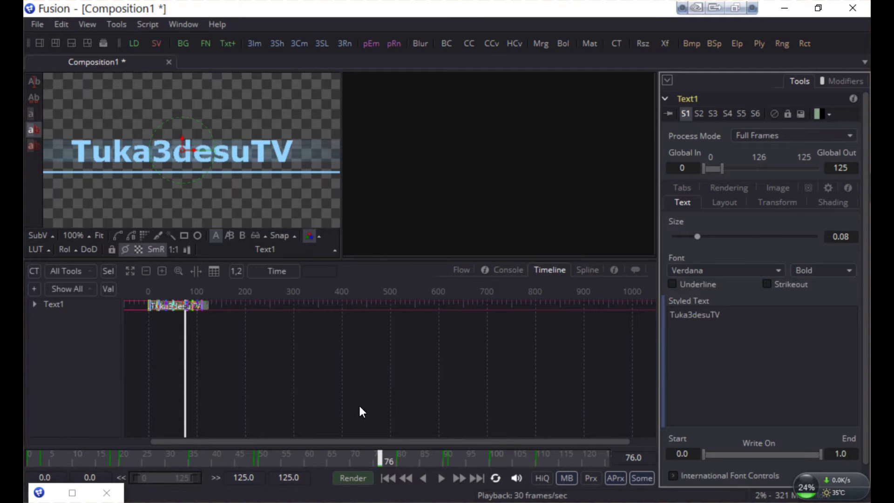
{"action": "left_click", "coordinate": [440, 478]}
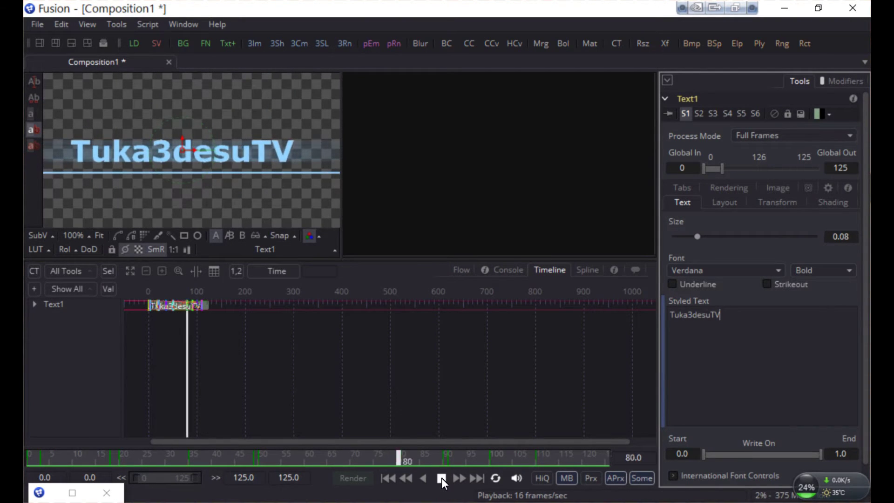
{"action": "left_click", "coordinate": [441, 477]}
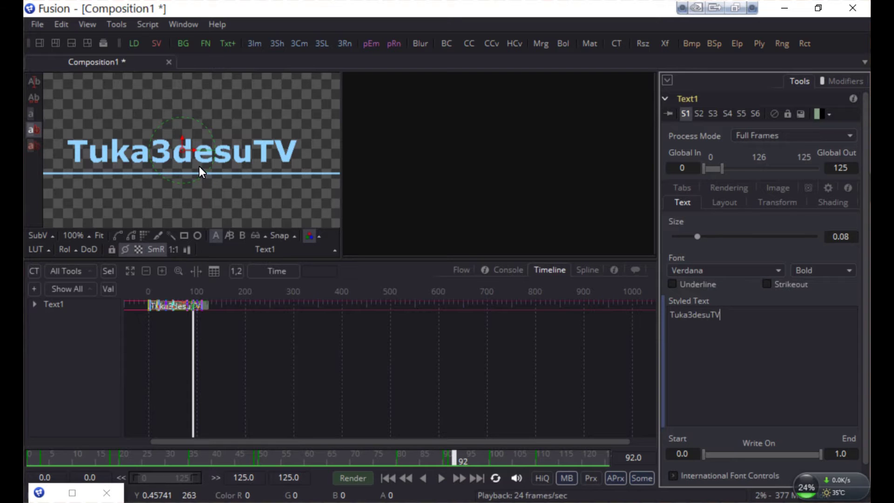
Add the Optics template from the library's Backgrounds to the composition and look through its tools in the timeline.
{"action": "left_click", "coordinate": [103, 46]}
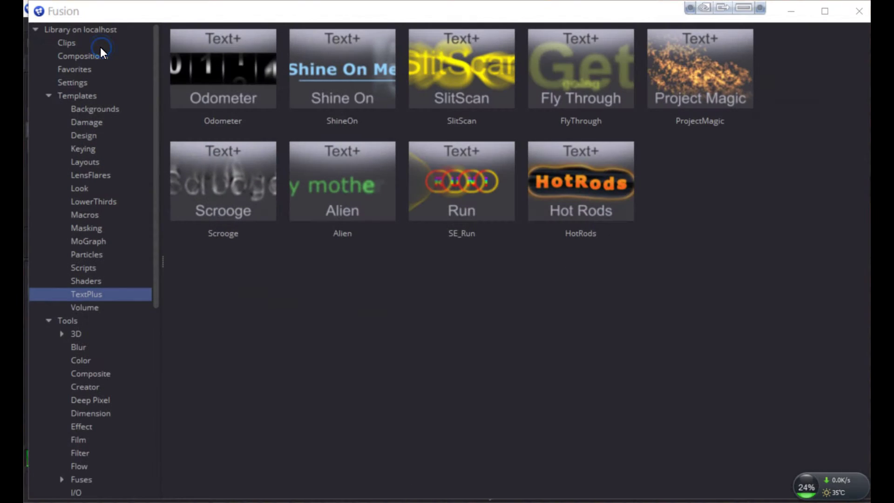
{"action": "left_click", "coordinate": [97, 110]}
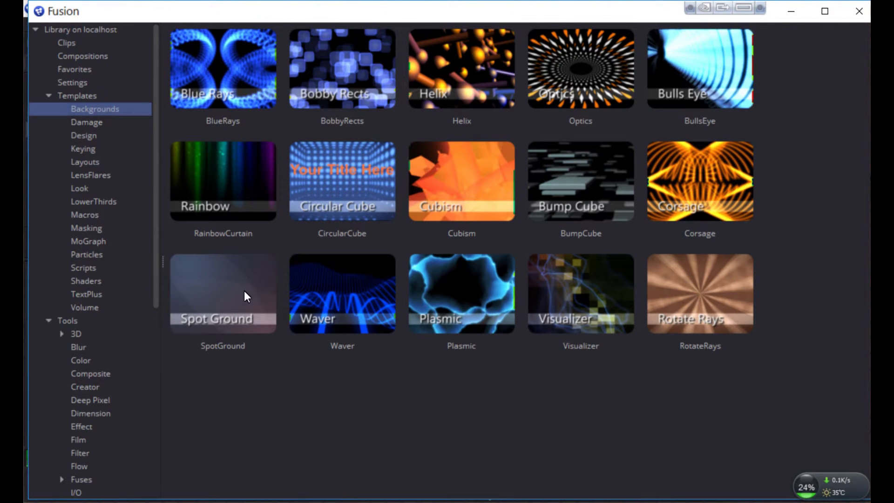
{"action": "left_click", "coordinate": [571, 74]}
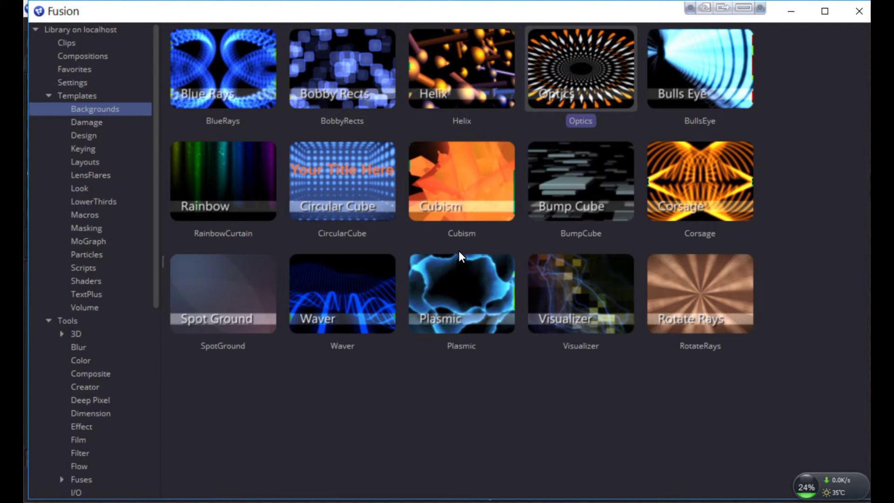
{"action": "left_click", "coordinate": [783, 13]}
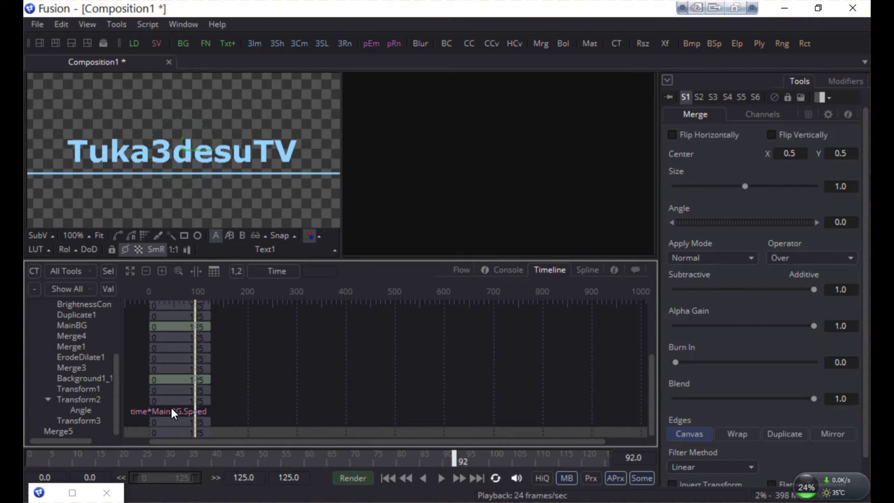
{"action": "scroll", "coordinate": [180, 391], "scroll_direction": "up", "scroll_amount": 4}
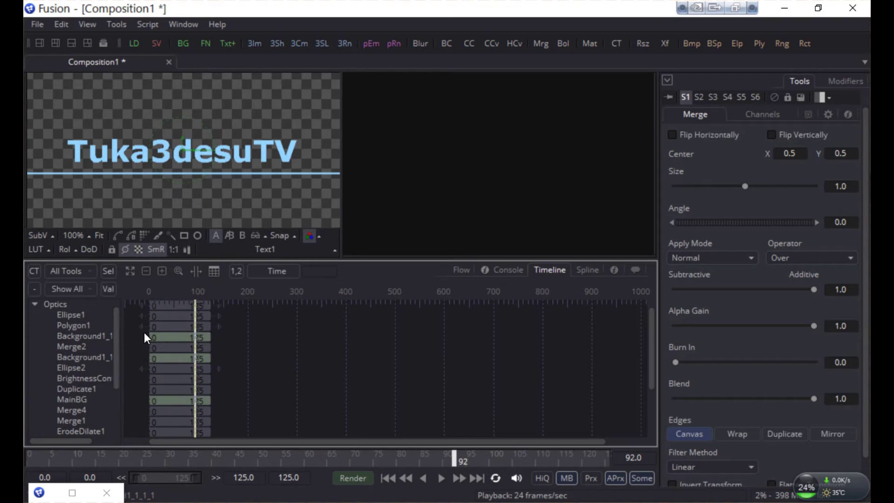
{"action": "scroll", "coordinate": [184, 356], "scroll_direction": "down", "scroll_amount": 4}
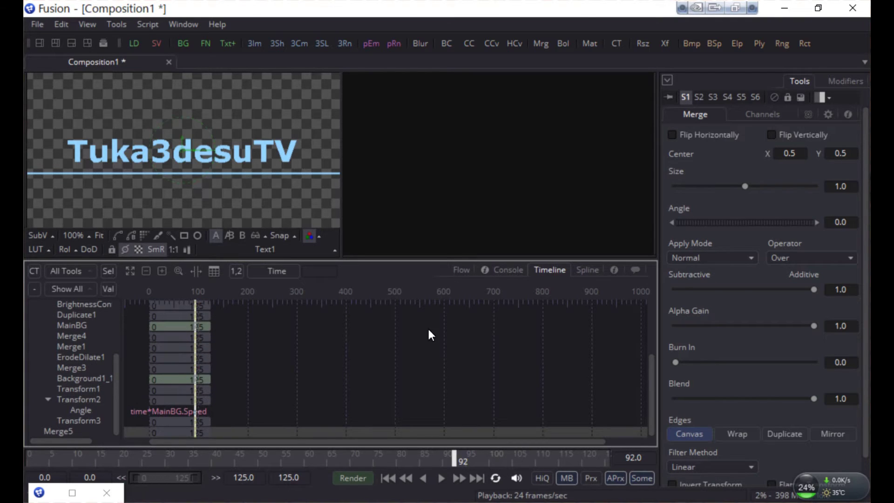
Display the Optics node from the flow in the right viewer and play the composition to preview it.
{"action": "left_click", "coordinate": [462, 271]}
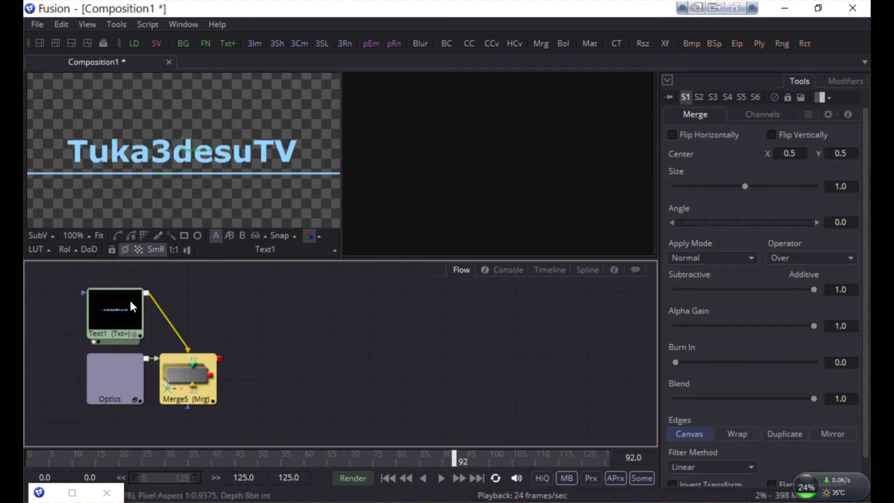
{"action": "left_click", "coordinate": [113, 381]}
{"action": "left_click", "coordinate": [197, 381]}
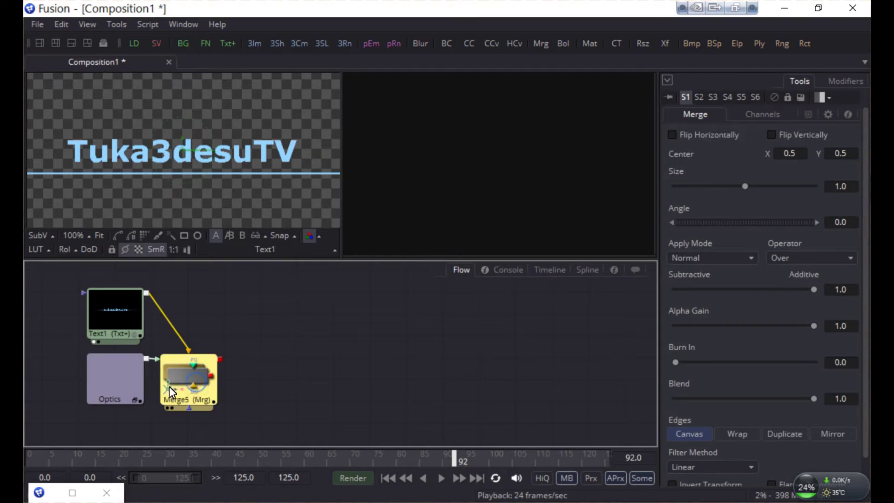
{"action": "left_click", "coordinate": [92, 385]}
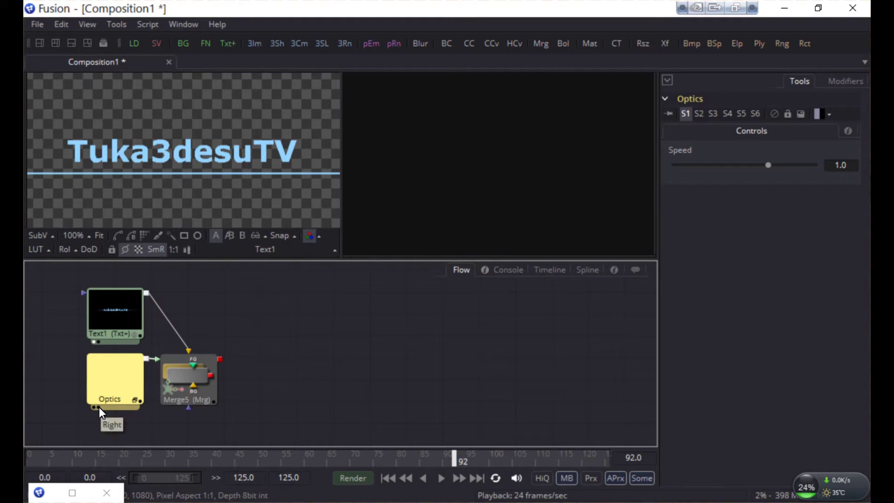
{"action": "left_click", "coordinate": [99, 407]}
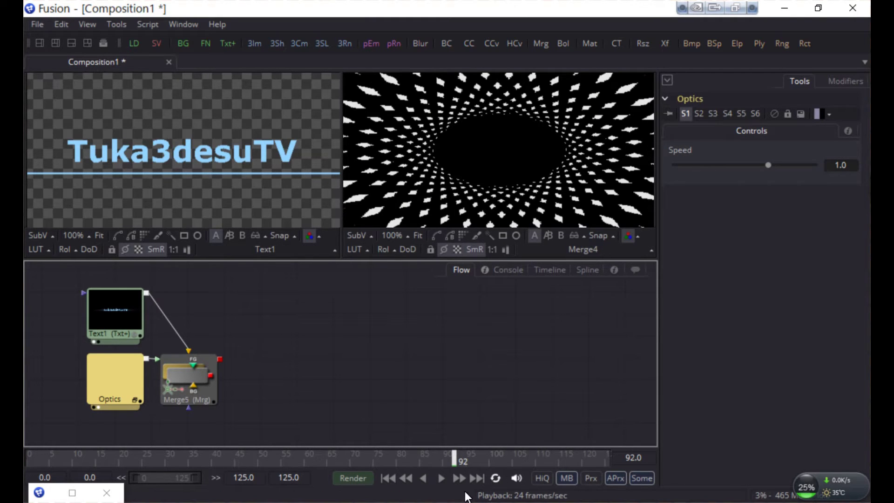
{"action": "left_click", "coordinate": [442, 481]}
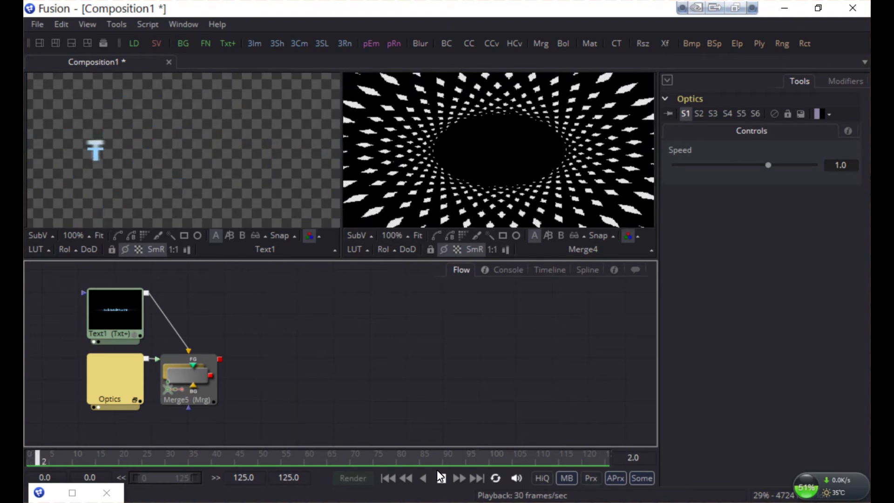
{"action": "left_click", "coordinate": [441, 479]}
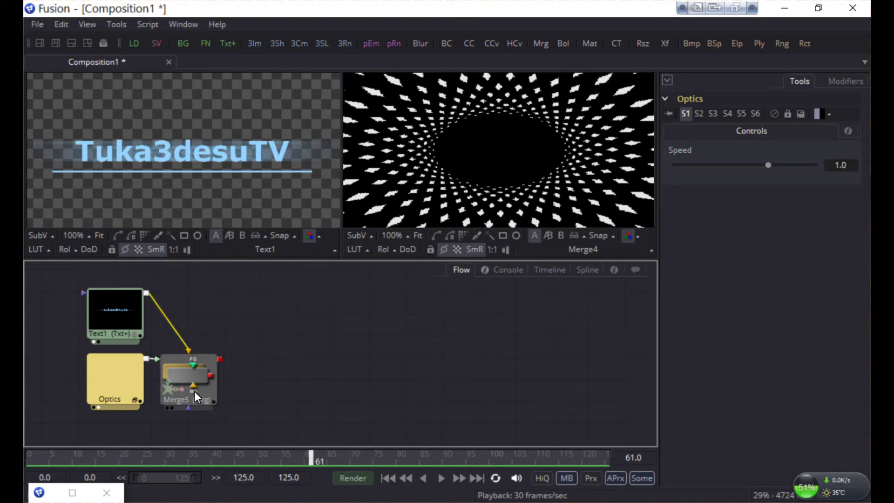
Disconnect Text1 and Optics from the Merge5 node and move the node clear of them.
{"action": "left_click_drag", "start_coordinate": [177, 382], "coordinate": [194, 368]}
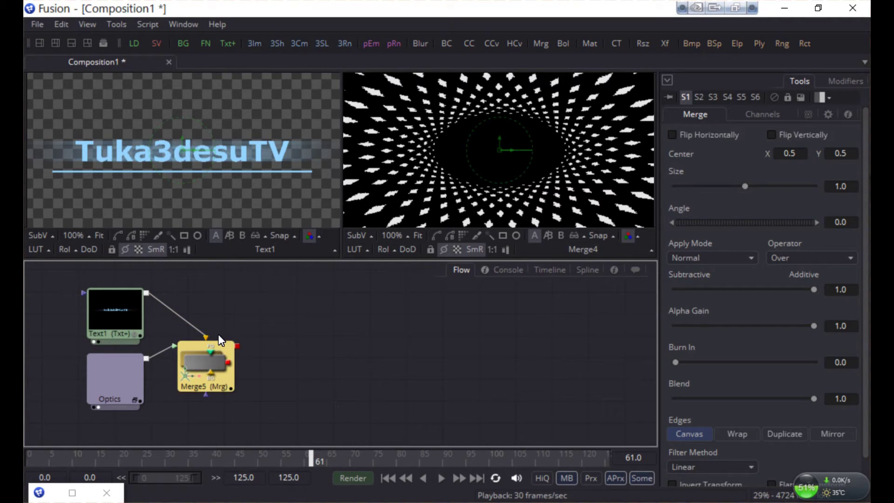
{"action": "scroll", "coordinate": [218, 336], "scroll_direction": "up", "scroll_amount": 5}
{"action": "scroll", "coordinate": [218, 335], "scroll_direction": "up", "scroll_amount": 3}
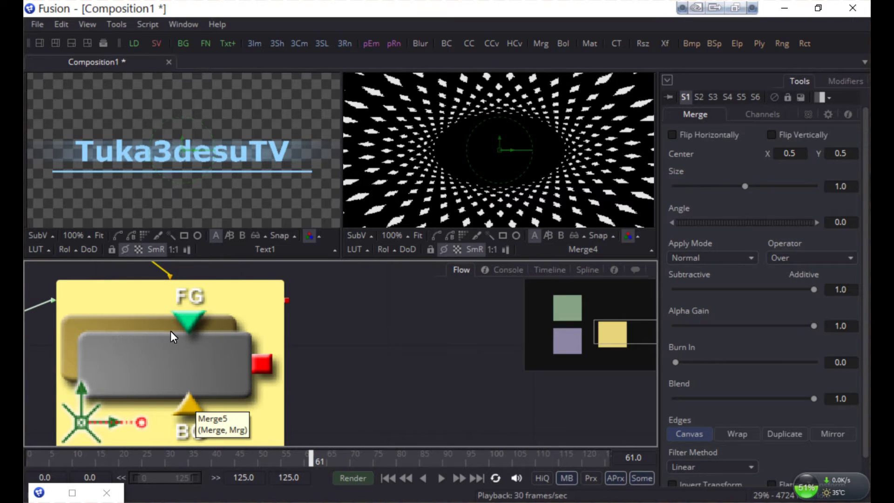
{"action": "scroll", "coordinate": [193, 327], "scroll_direction": "down", "scroll_amount": 4}
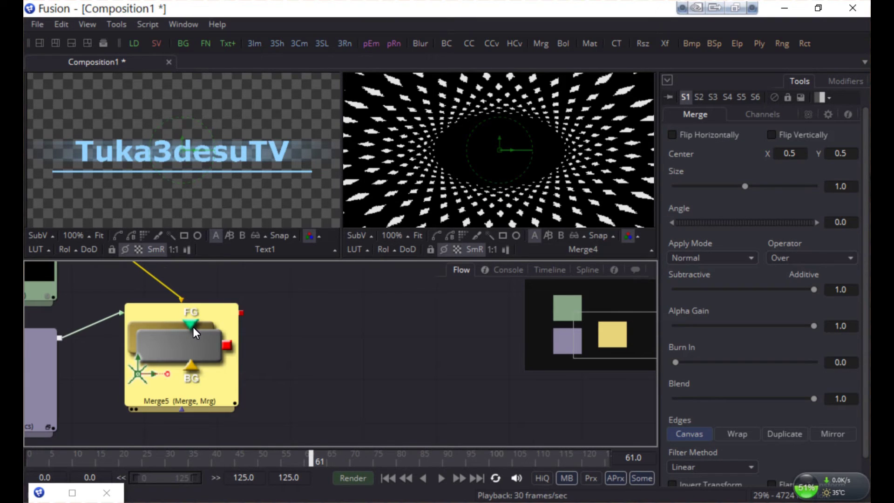
{"action": "scroll", "coordinate": [192, 325], "scroll_direction": "down", "scroll_amount": 2}
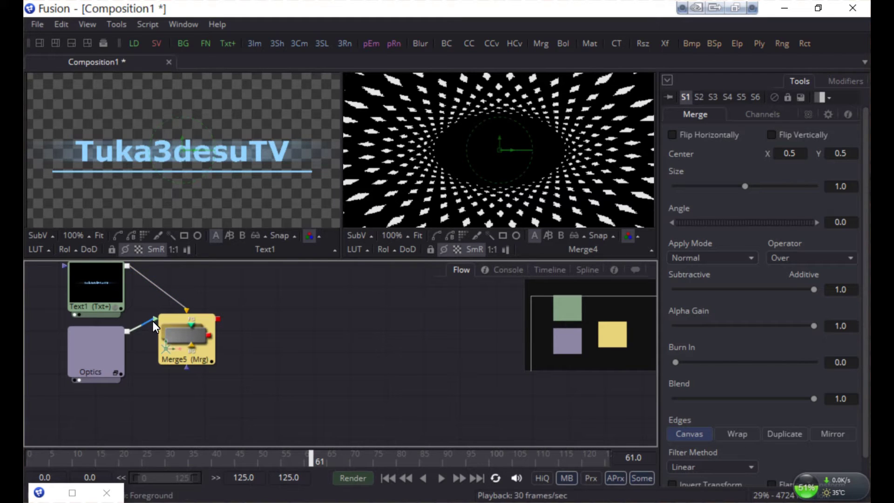
{"action": "left_click_drag", "start_coordinate": [155, 320], "coordinate": [164, 275]}
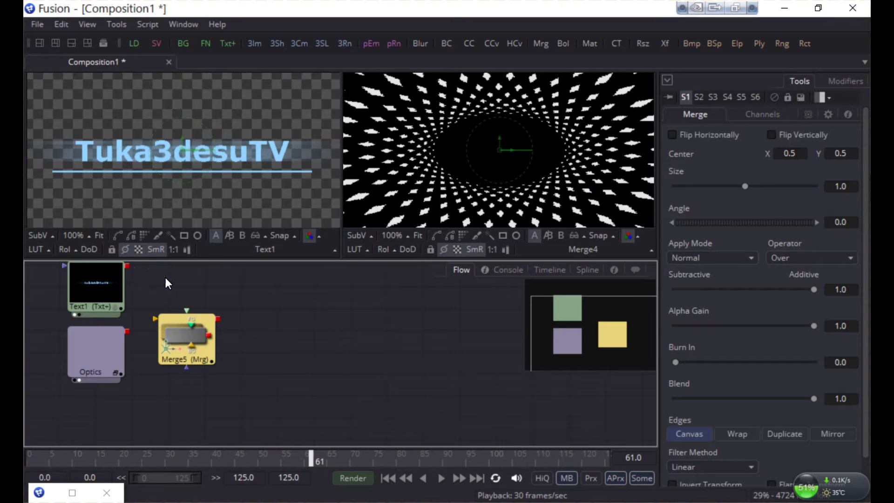
{"action": "left_click_drag", "start_coordinate": [190, 354], "coordinate": [208, 370]}
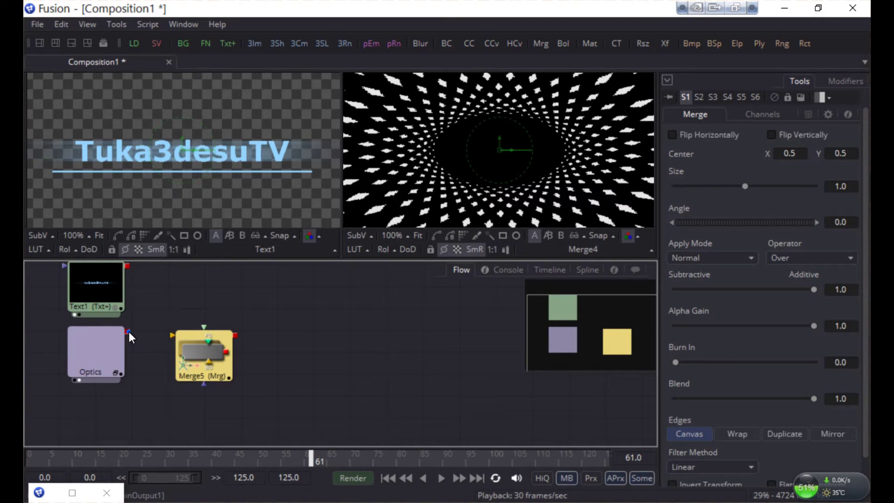
Connect Optics to the background input of Merge5 and Text1 to its foreground input.
{"action": "left_click_drag", "start_coordinate": [164, 336], "coordinate": [170, 337]}
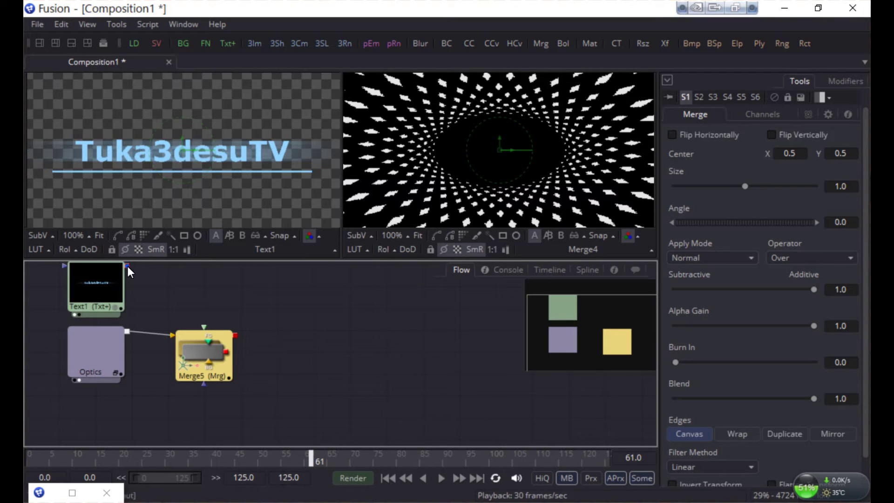
{"action": "left_click_drag", "start_coordinate": [127, 264], "coordinate": [206, 331]}
{"action": "left_click_drag", "start_coordinate": [127, 265], "coordinate": [202, 328]}
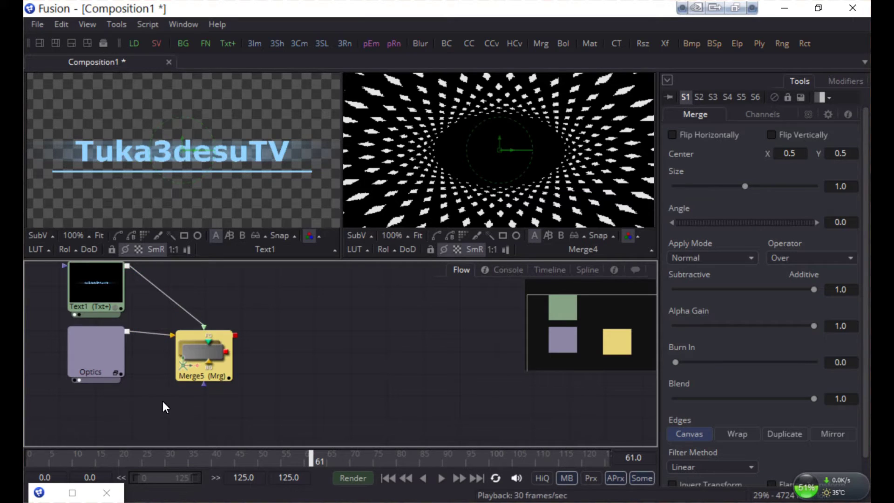
Display Merge5 in the right viewer and play the composition to preview the title over the background.
{"action": "left_click", "coordinate": [197, 353]}
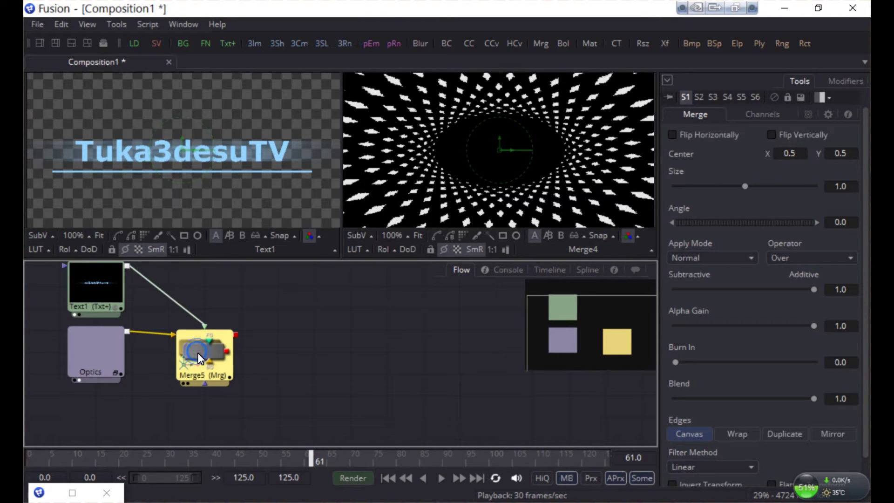
{"action": "left_click", "coordinate": [188, 383]}
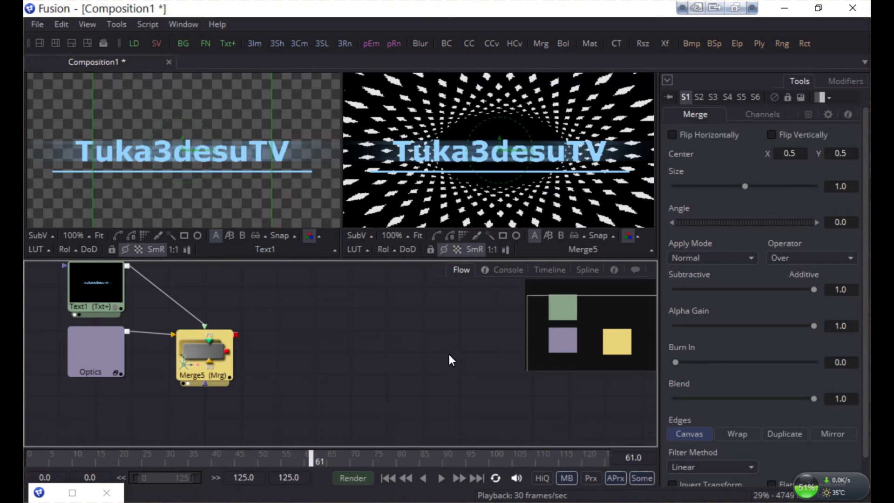
{"action": "left_click", "coordinate": [440, 480]}
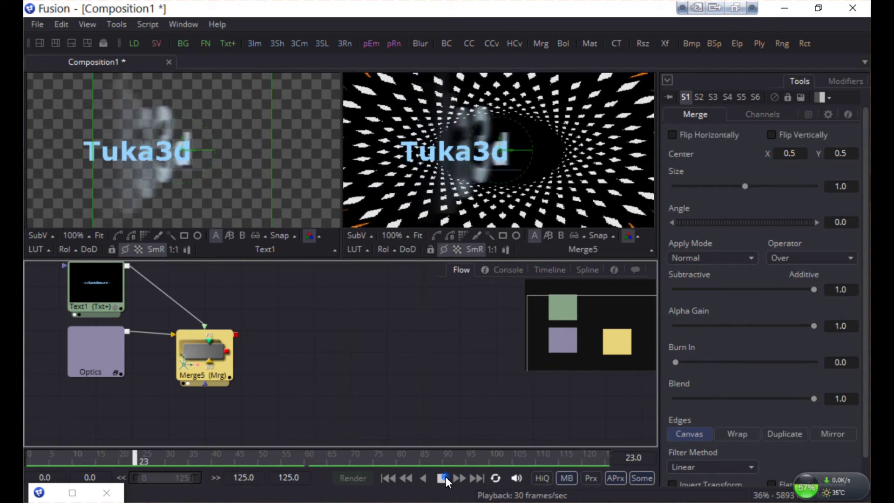
{"action": "left_click", "coordinate": [446, 476]}
{"action": "left_click", "coordinate": [443, 476]}
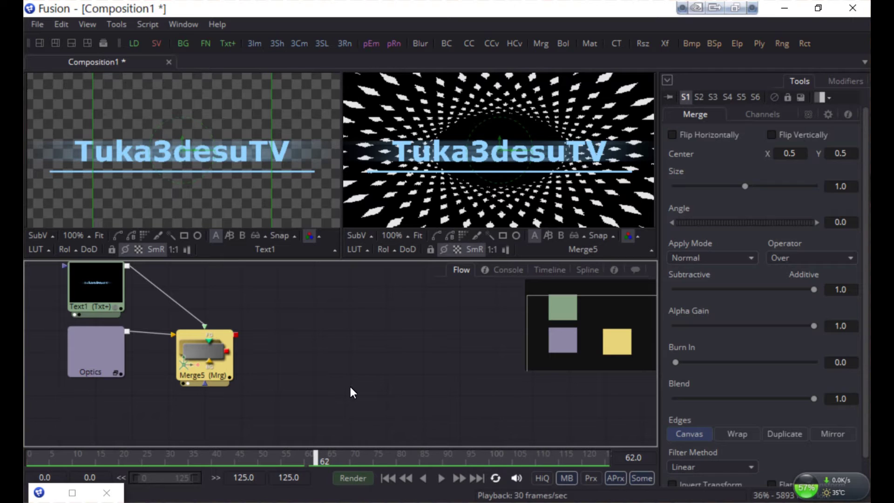
Add a Saver after Merge5 that writes Tuka3desuTV to the Desktop as a QuickTime movie.
{"action": "left_click", "coordinate": [155, 42]}
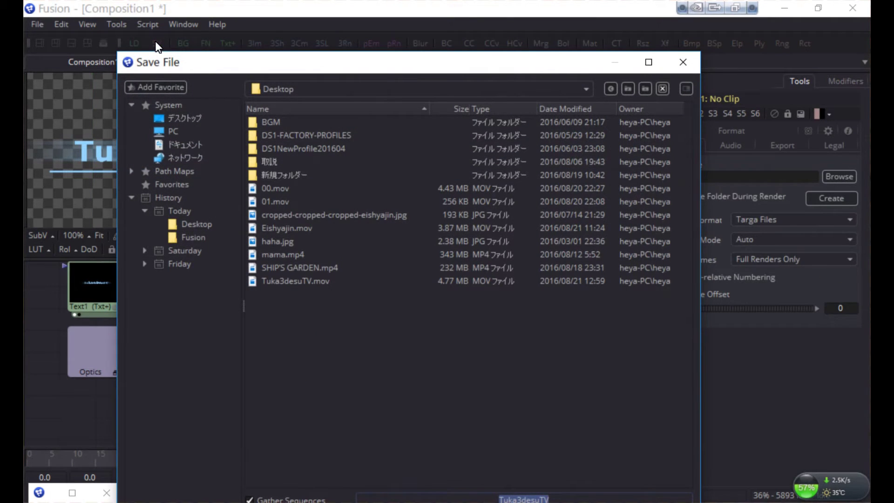
{"action": "left_click_drag", "start_coordinate": [224, 64], "coordinate": [207, 37]}
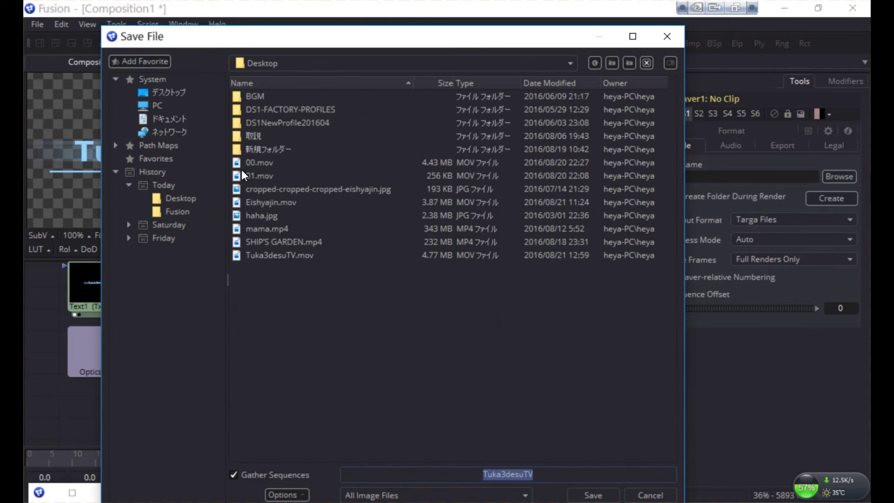
{"action": "left_click_drag", "start_coordinate": [234, 35], "coordinate": [234, 24]}
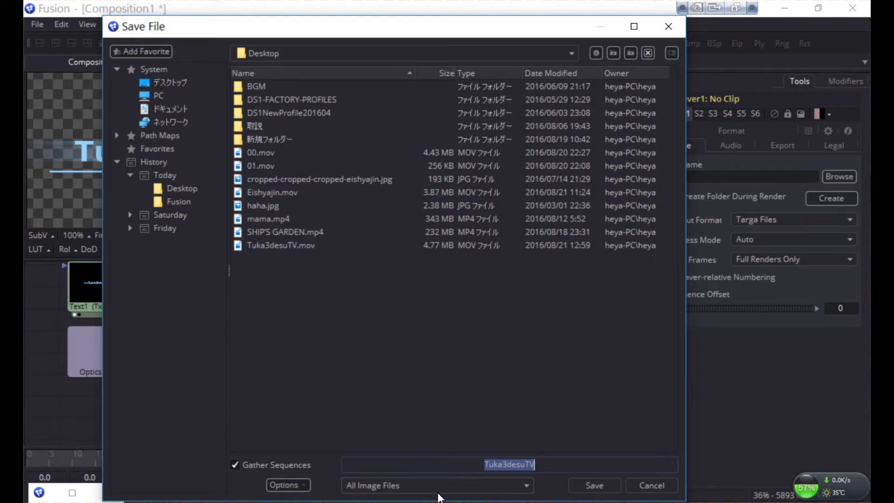
{"action": "left_click", "coordinate": [528, 487]}
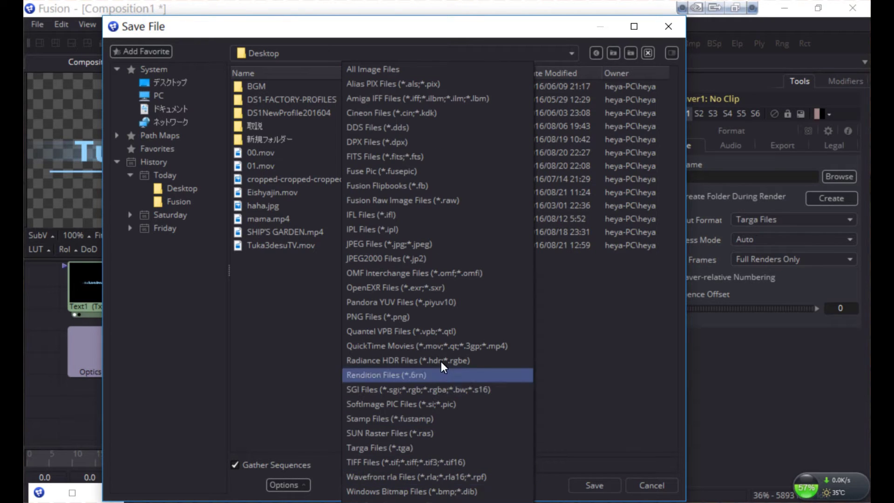
{"action": "left_click", "coordinate": [446, 346]}
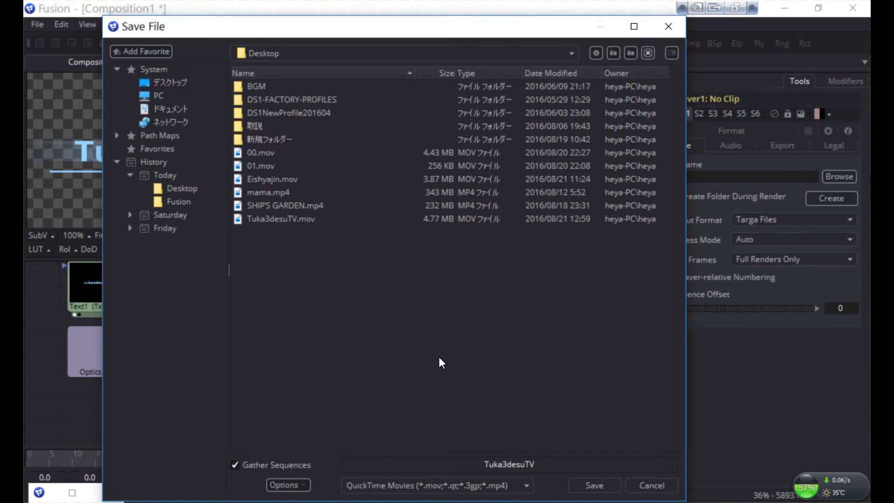
{"action": "left_click", "coordinate": [591, 487]}
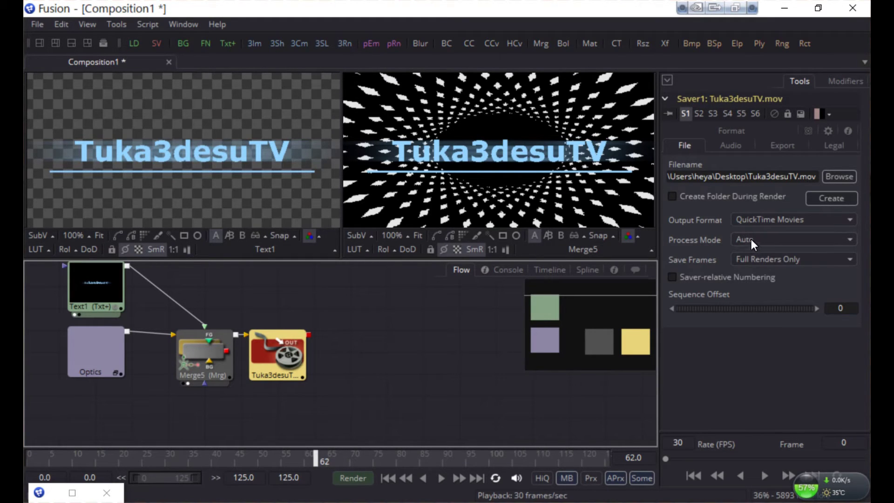
Choose H.264 as the compression in the Saver's format settings.
{"action": "left_click", "coordinate": [734, 128]}
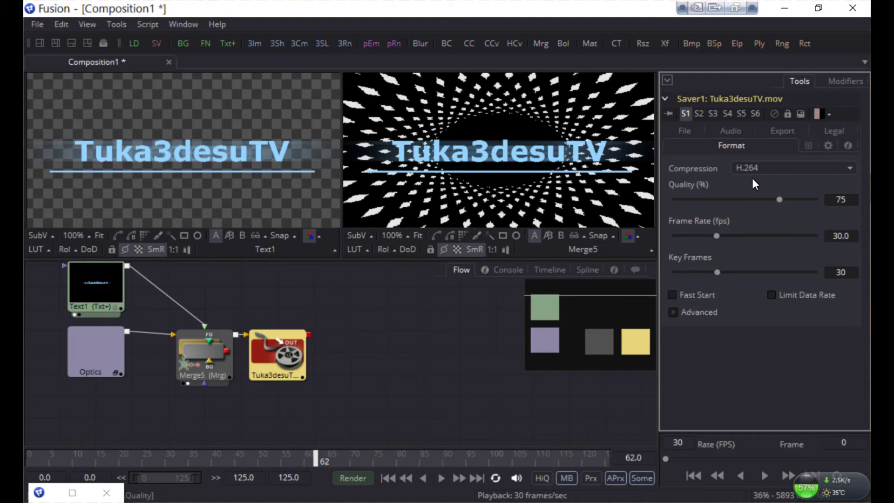
{"action": "left_click", "coordinate": [853, 171]}
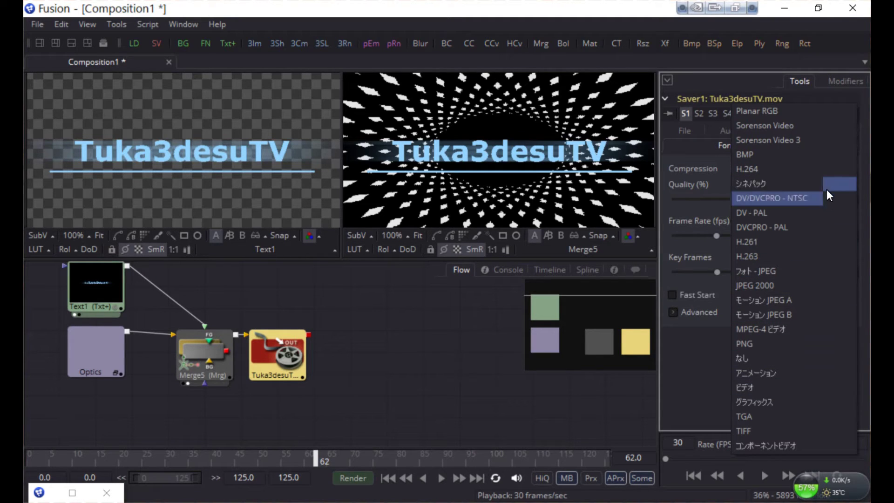
{"action": "left_click", "coordinate": [829, 174]}
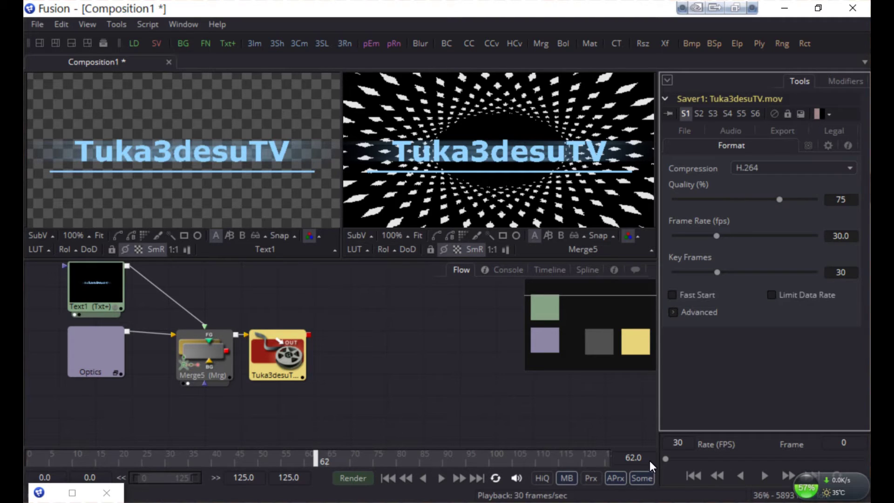
{"action": "left_click", "coordinate": [538, 436]}
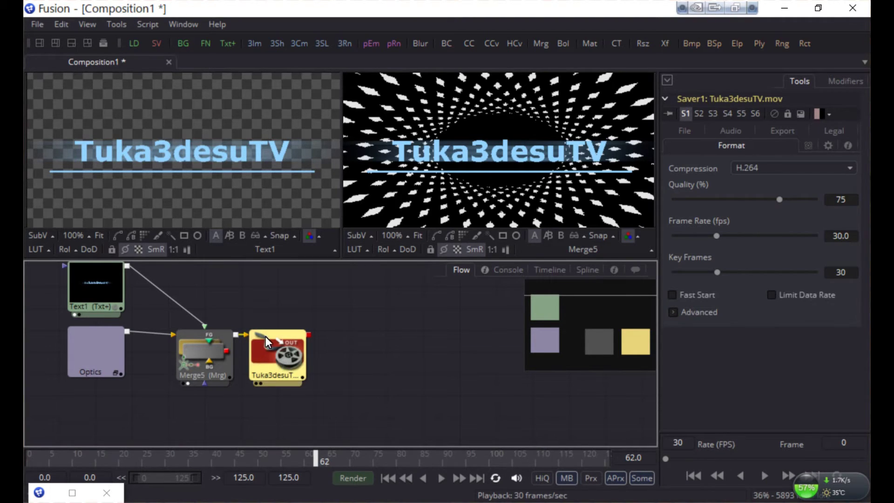
Display the Saver in the right viewer, render frames 0 to 125 with the Final configuration, and dismiss the completion notice.
{"action": "left_click", "coordinate": [261, 384]}
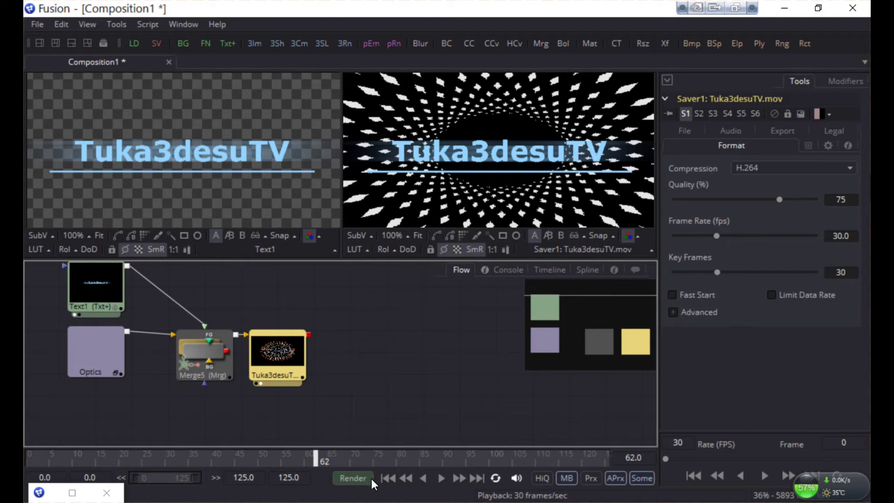
{"action": "left_click", "coordinate": [357, 478]}
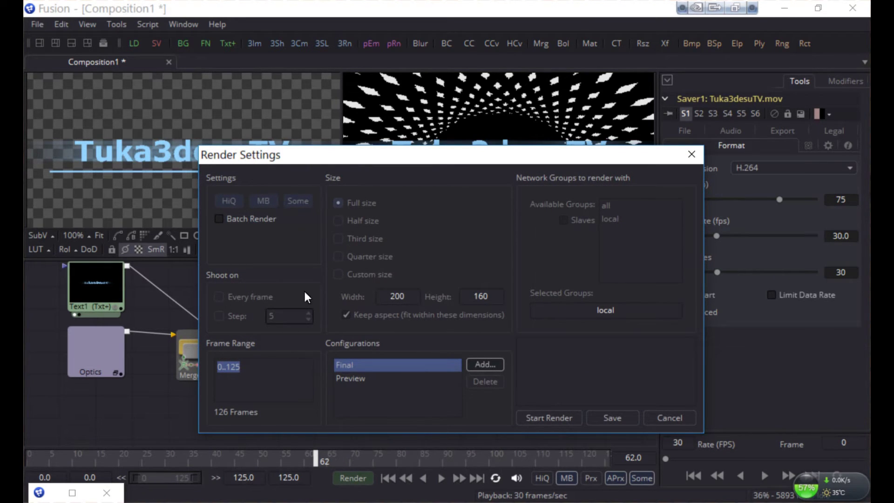
{"action": "left_click", "coordinate": [546, 418]}
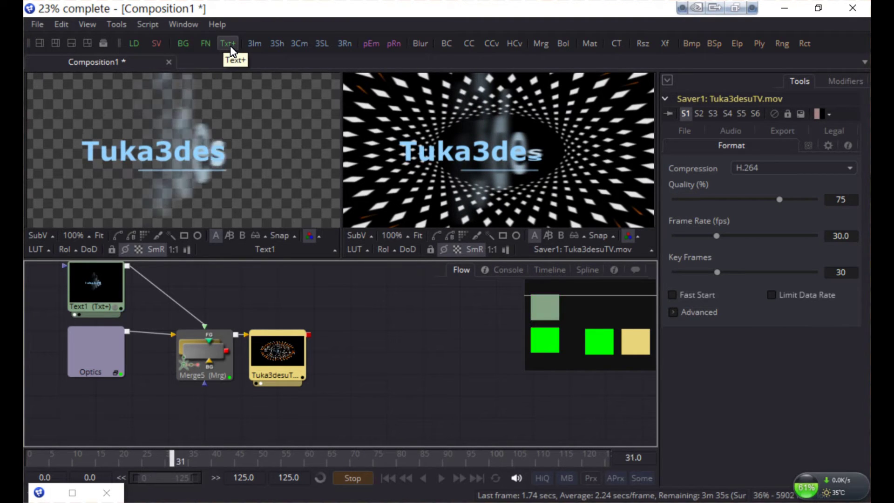
{"action": "mouse_move", "coordinate": [83, 303]}
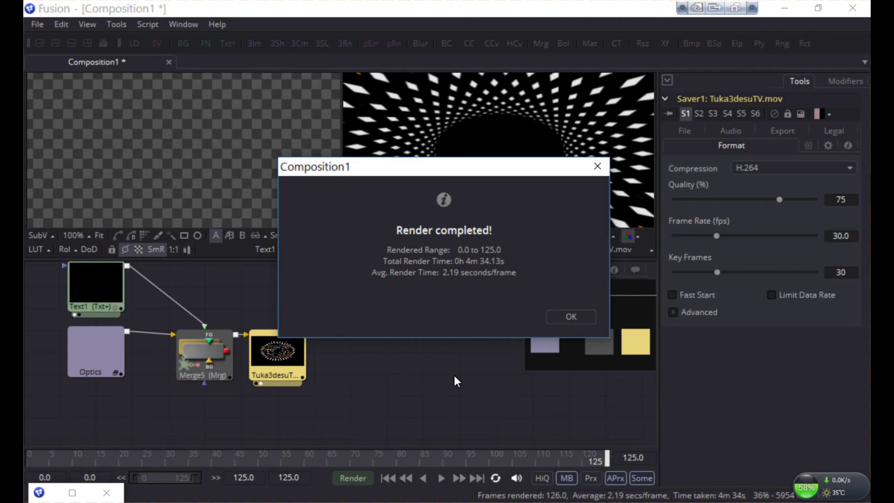
{"action": "left_click", "coordinate": [574, 317]}
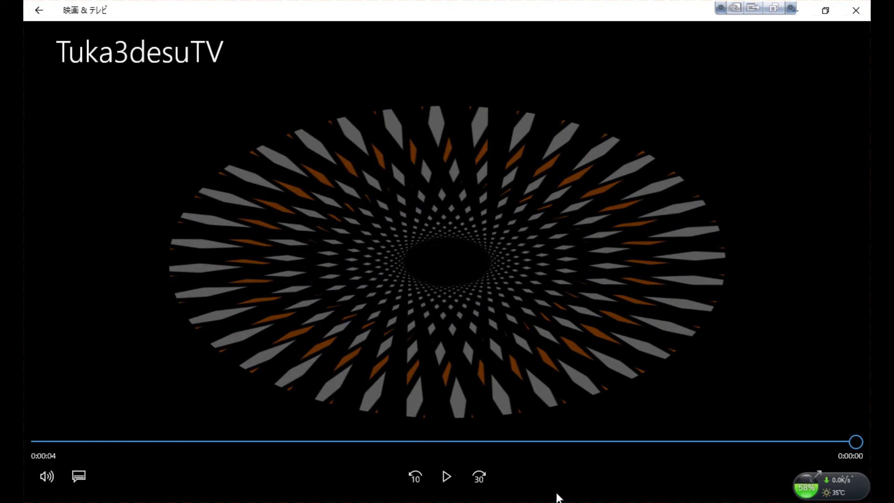
Replay the rendered Tuka3desuTV movie in Movies & TV and return to the Fusion composition.
{"action": "left_click", "coordinate": [447, 480]}
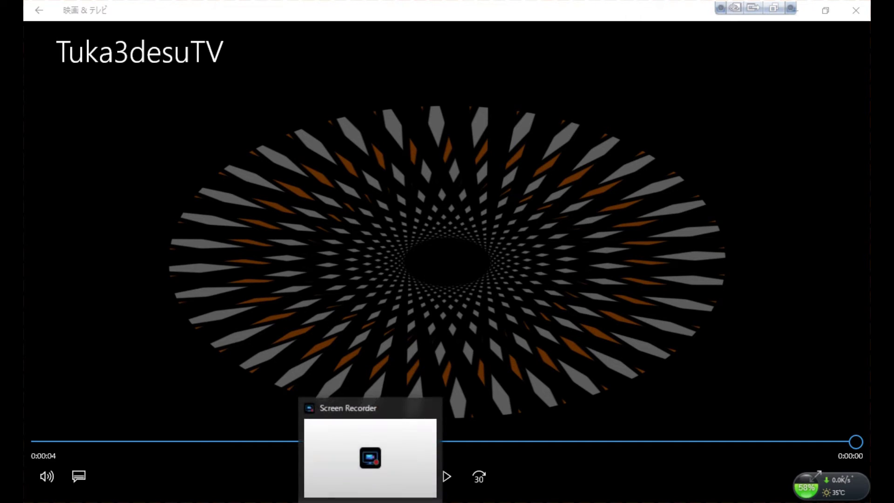
{"action": "left_click", "coordinate": [369, 449]}
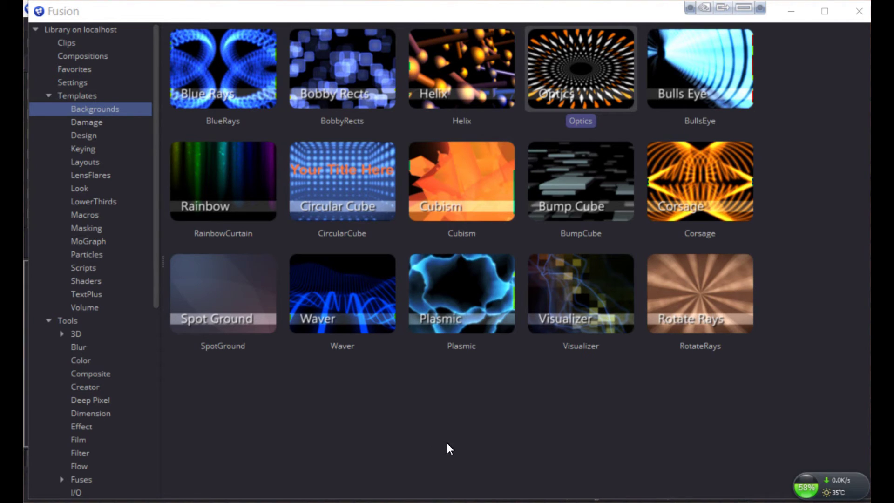
{"action": "left_click", "coordinate": [792, 16]}
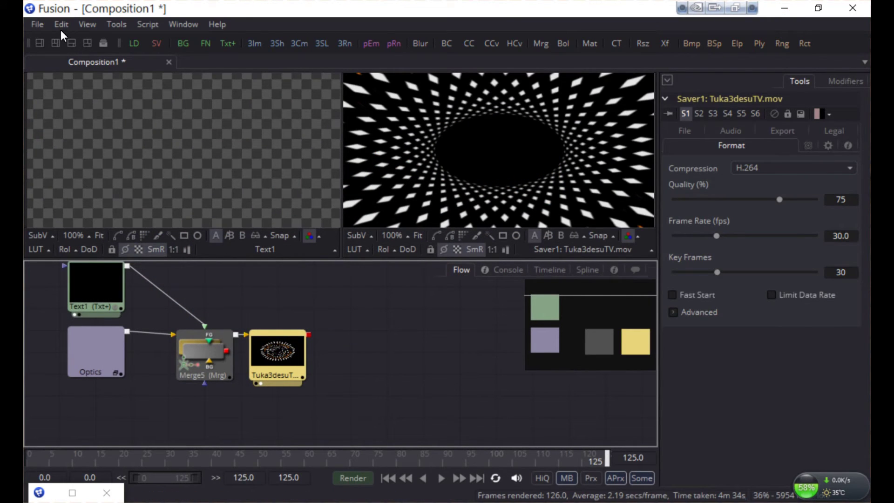
Create a new composition and add the ProjectMagic template from the library's TextPlus templates to it.
{"action": "left_click", "coordinate": [37, 28]}
{"action": "left_click", "coordinate": [35, 48]}
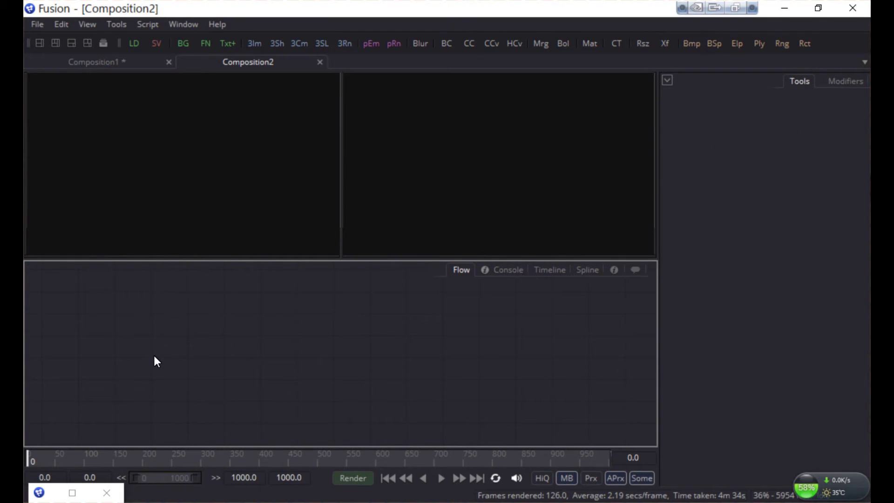
{"action": "left_click", "coordinate": [104, 45]}
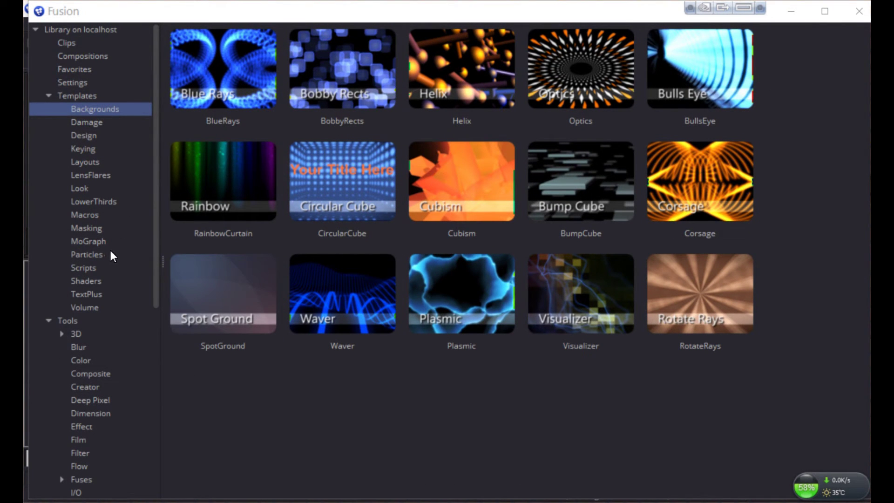
{"action": "left_click", "coordinate": [89, 95]}
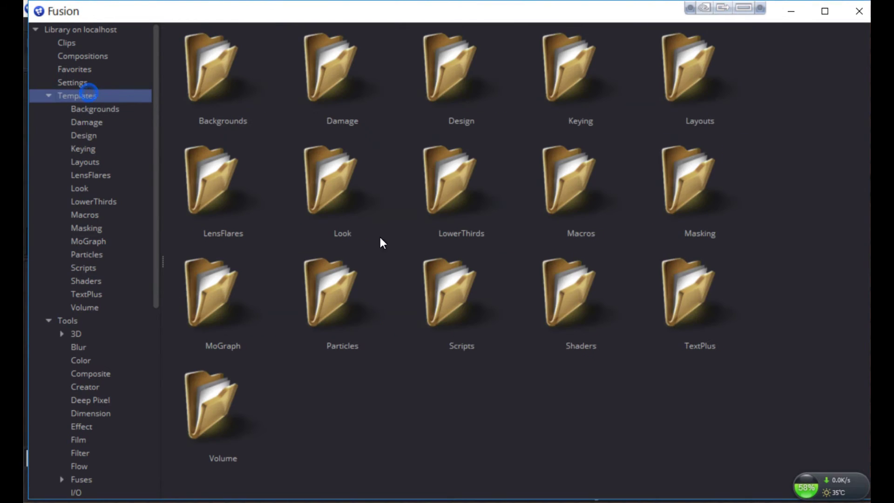
{"action": "double_click", "coordinate": [679, 288]}
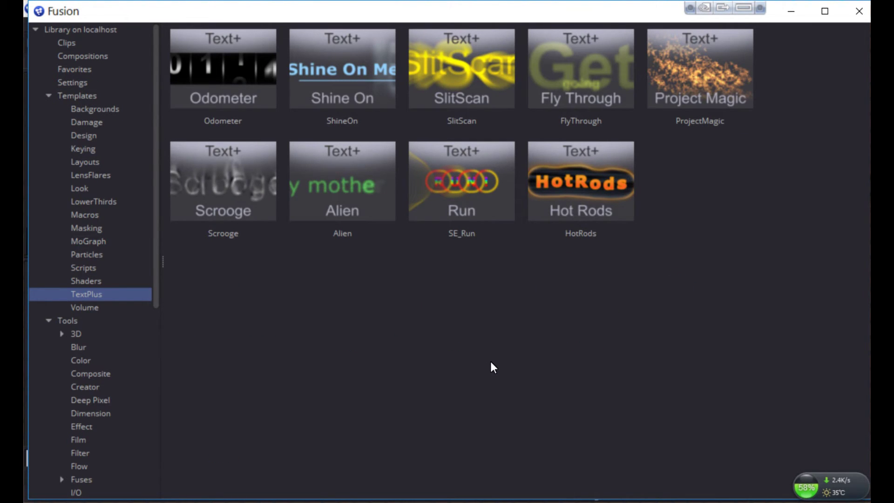
{"action": "double_click", "coordinate": [690, 82]}
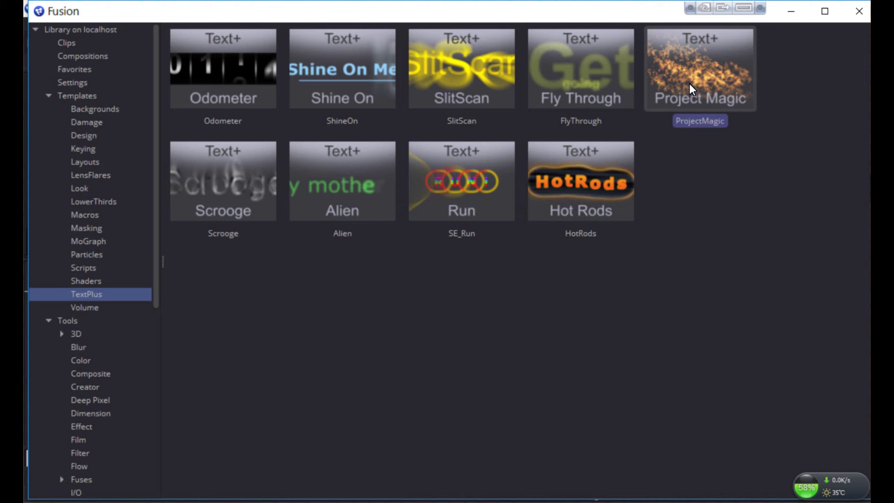
Put away the template library, bring Composition2's whole node tree into view, and force tile pictures on all its nodes.
{"action": "left_click", "coordinate": [792, 10]}
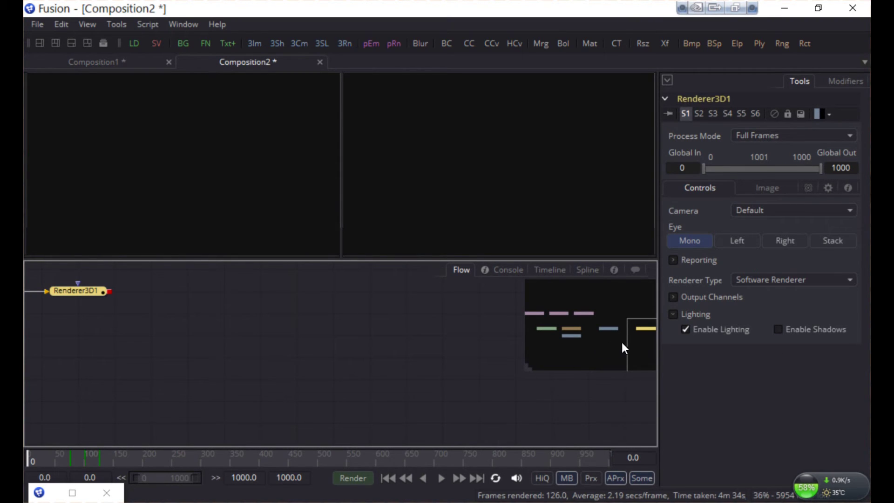
{"action": "left_click_drag", "start_coordinate": [627, 339], "coordinate": [588, 327]}
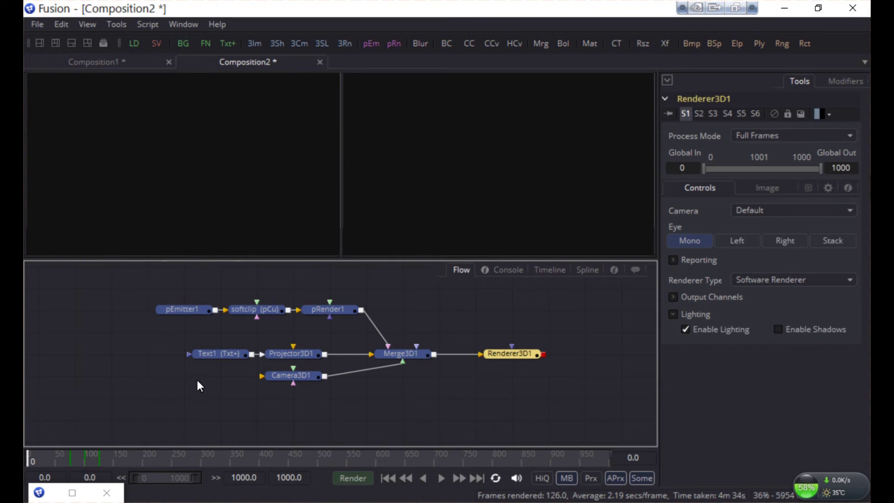
{"action": "right_click", "coordinate": [424, 308]}
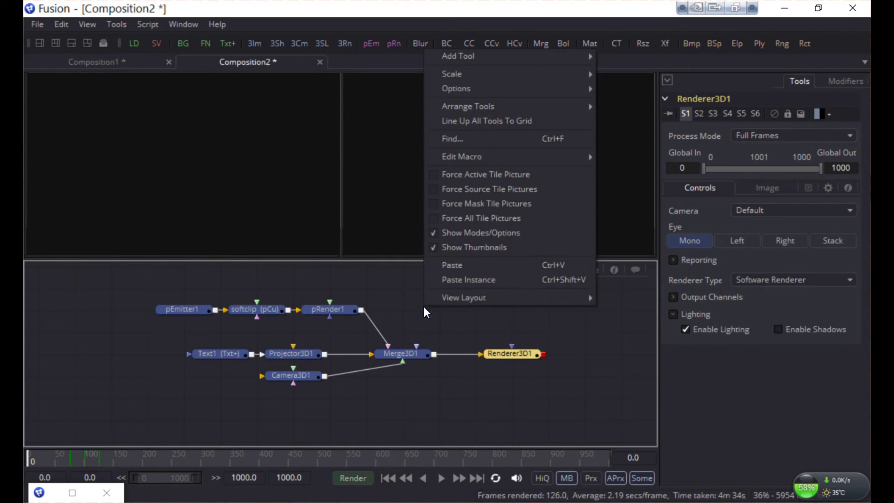
{"action": "left_click", "coordinate": [435, 223]}
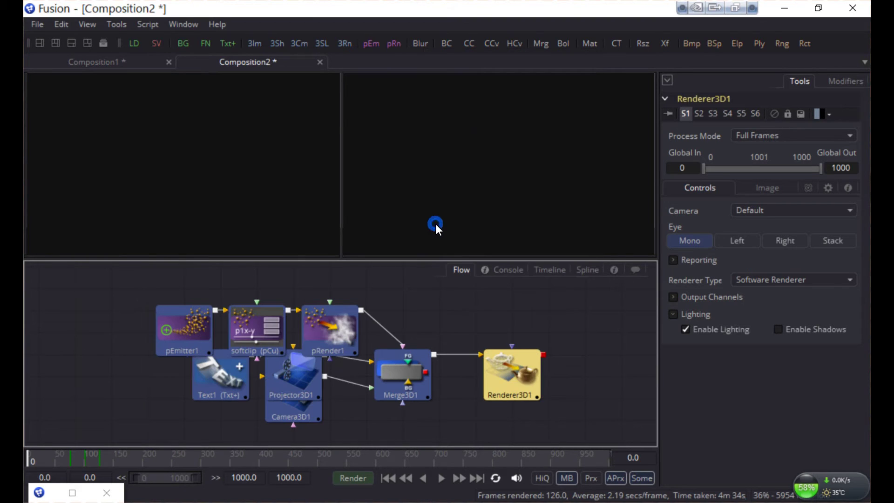
Display the Text1 node in the left viewer with both lines of its text in view.
{"action": "left_click", "coordinate": [194, 326]}
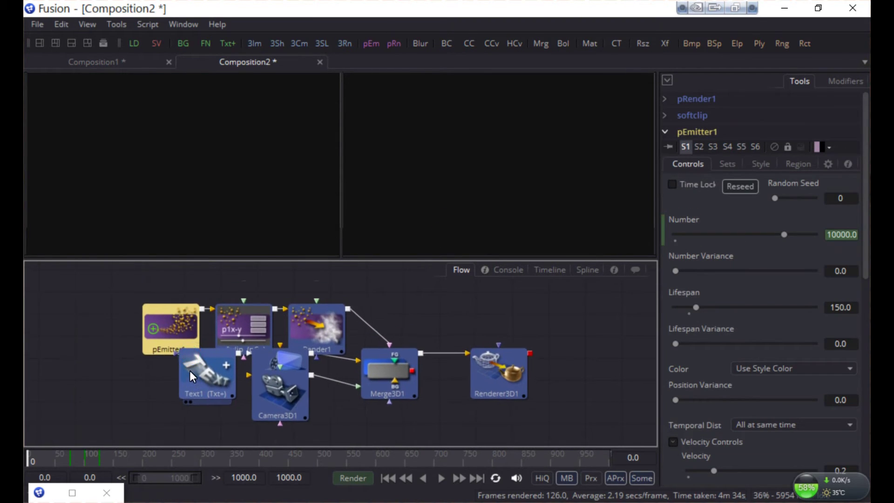
{"action": "left_click", "coordinate": [190, 370]}
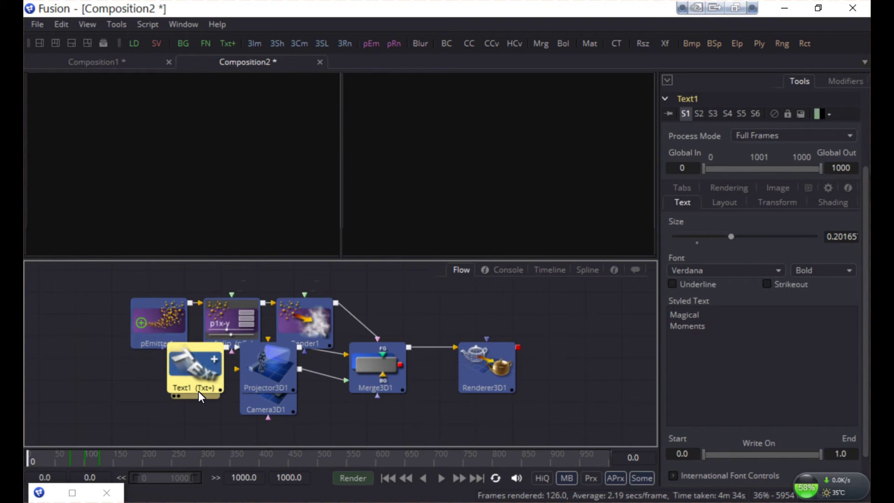
{"action": "left_click", "coordinate": [174, 396]}
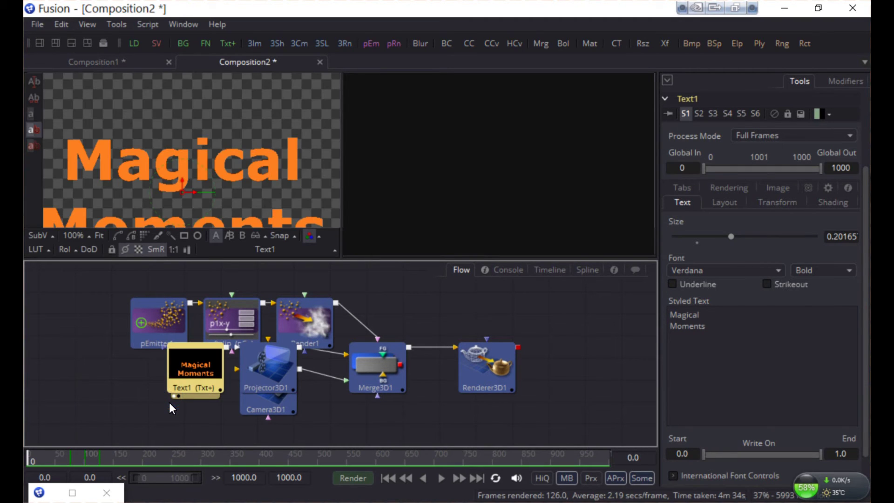
{"action": "scroll", "coordinate": [259, 164], "scroll_direction": "down", "scroll_amount": 3}
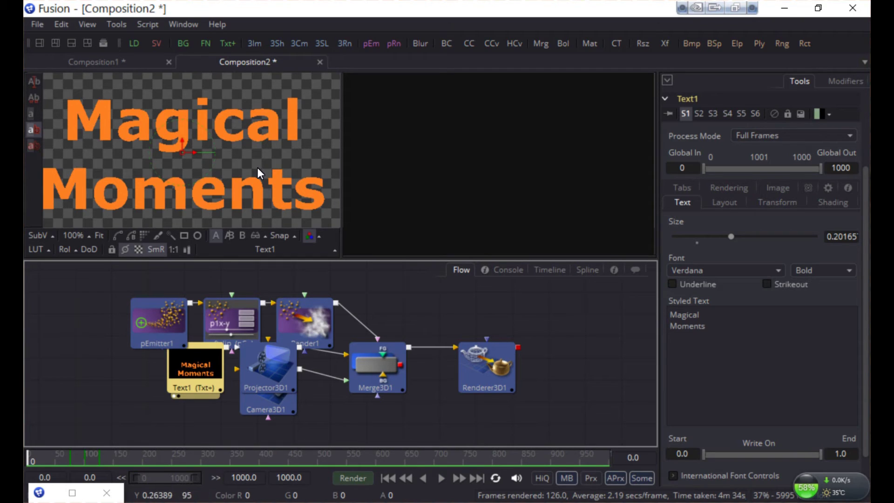
Replace Text1's styled text with two lines: the presenter's name on the first and "Tuka3desuTV" on the second.
{"action": "left_click_drag", "start_coordinate": [717, 322], "coordinate": [662, 316]}
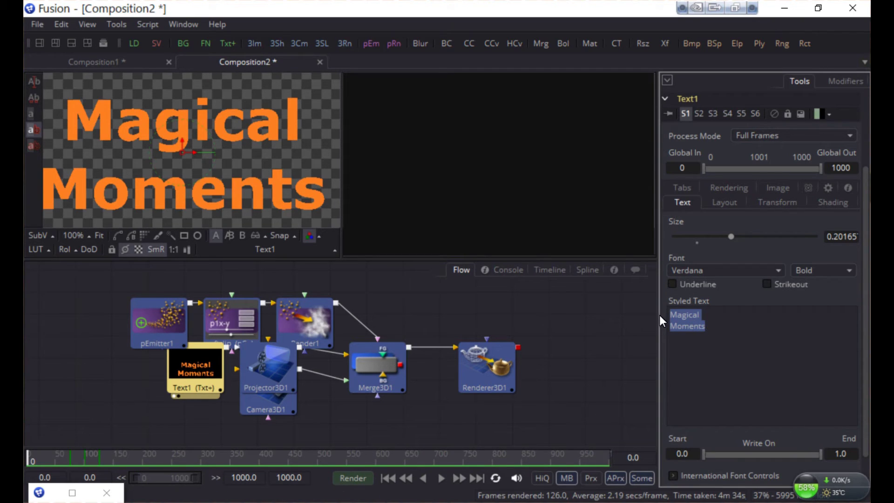
{"action": "type", "text": "E"}
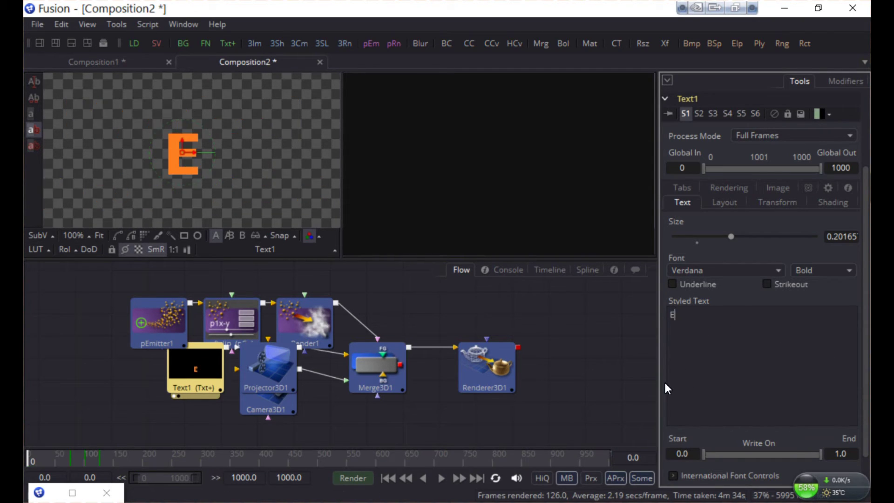
{"action": "type", "text": "isha"}
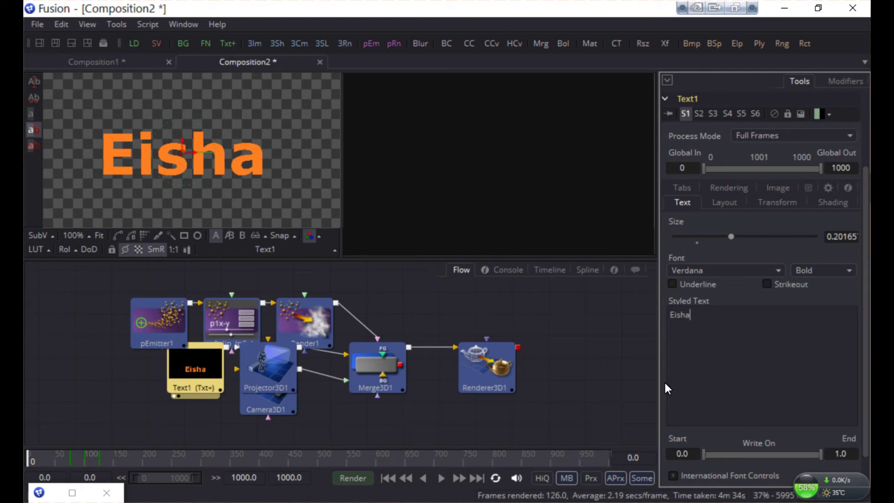
{"action": "type", "text": "-Ji"}
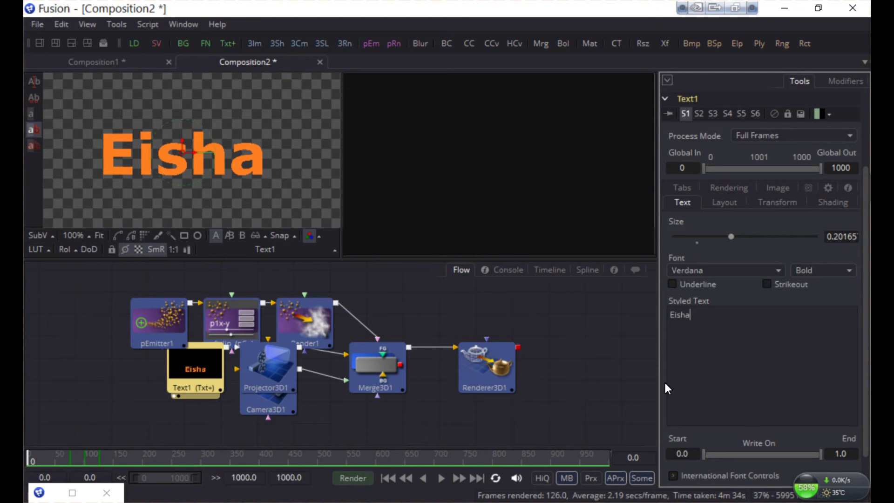
{"action": "type", "text": "n"}
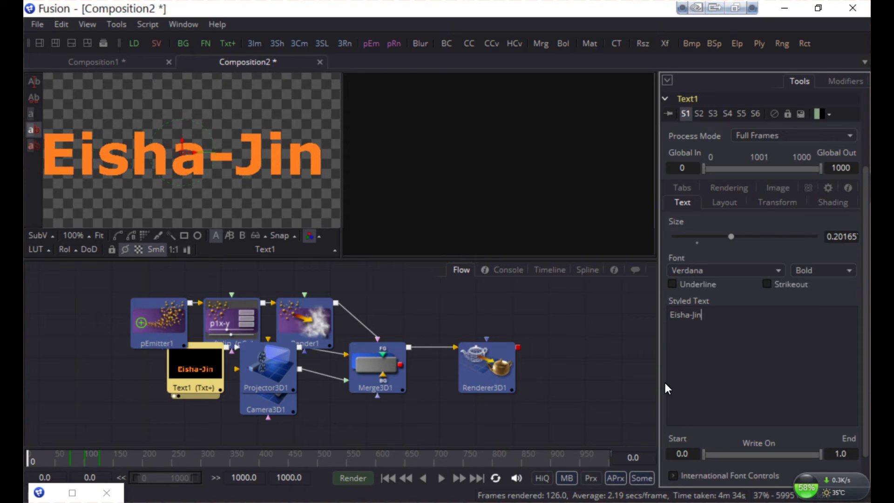
{"action": "key", "text": "Return"}
{"action": "type", "text": "Tuka3d"}
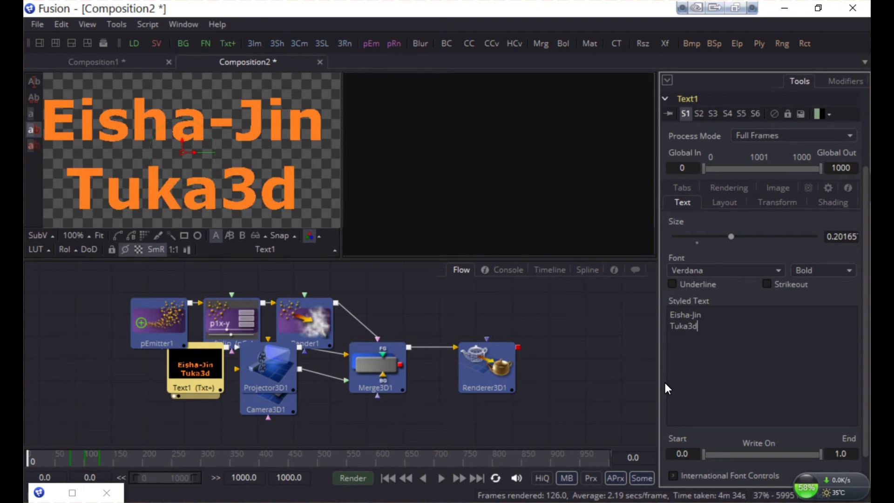
{"action": "type", "text": "esuTV"}
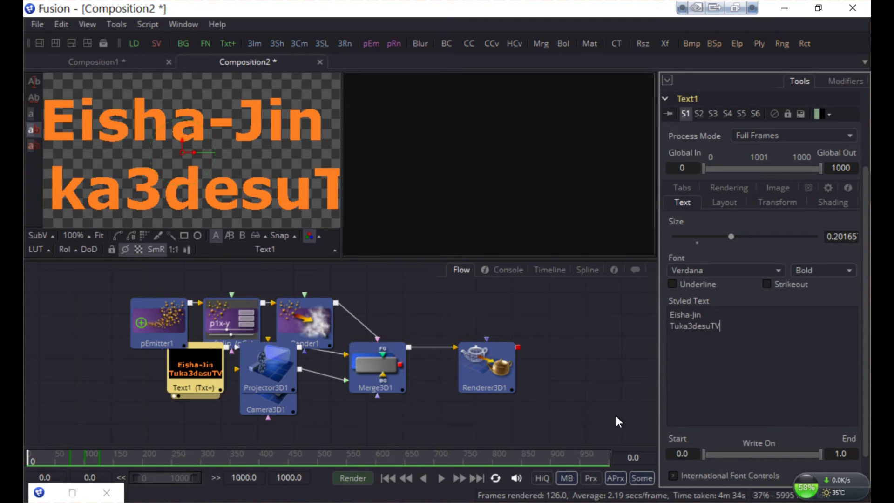
Play the composition up to frame 65 and display Merge3D1 in the right viewer.
{"action": "left_click", "coordinate": [442, 479]}
{"action": "left_click", "coordinate": [442, 479]}
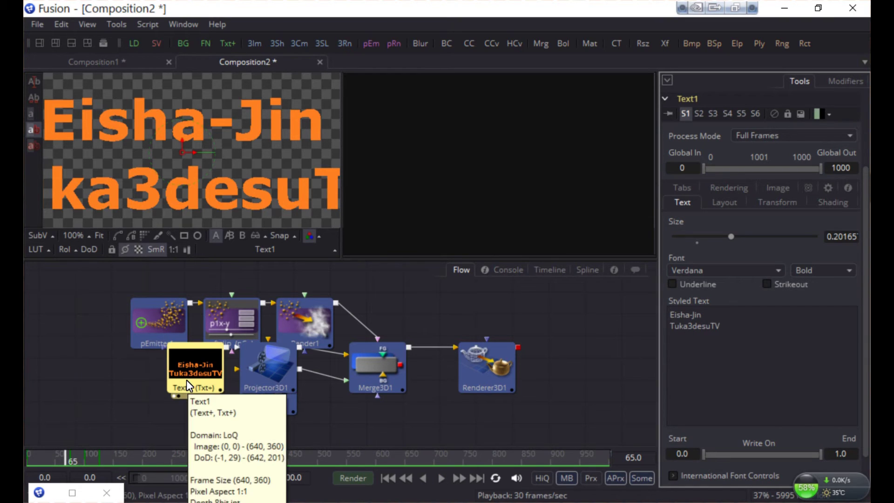
{"action": "left_click_drag", "start_coordinate": [186, 380], "coordinate": [183, 399]}
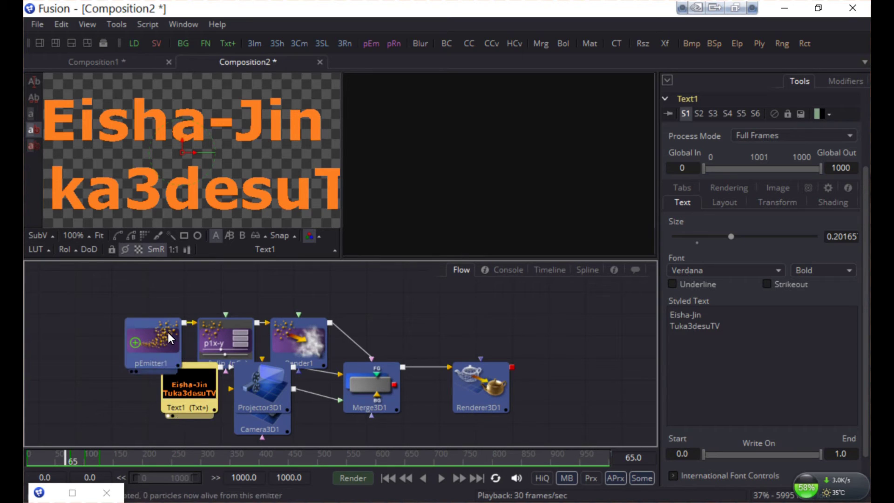
{"action": "left_click_drag", "start_coordinate": [172, 332], "coordinate": [183, 309]}
{"action": "left_click", "coordinate": [182, 308]}
{"action": "left_click", "coordinate": [378, 365]}
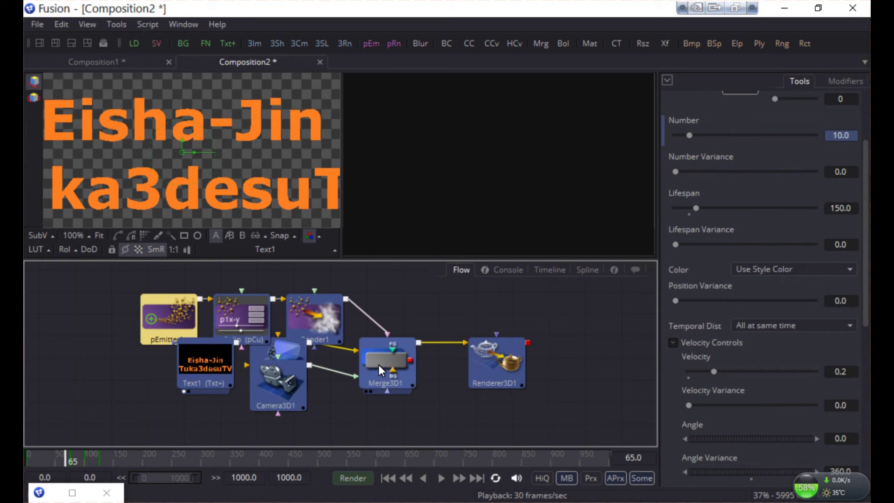
{"action": "left_click", "coordinate": [371, 392]}
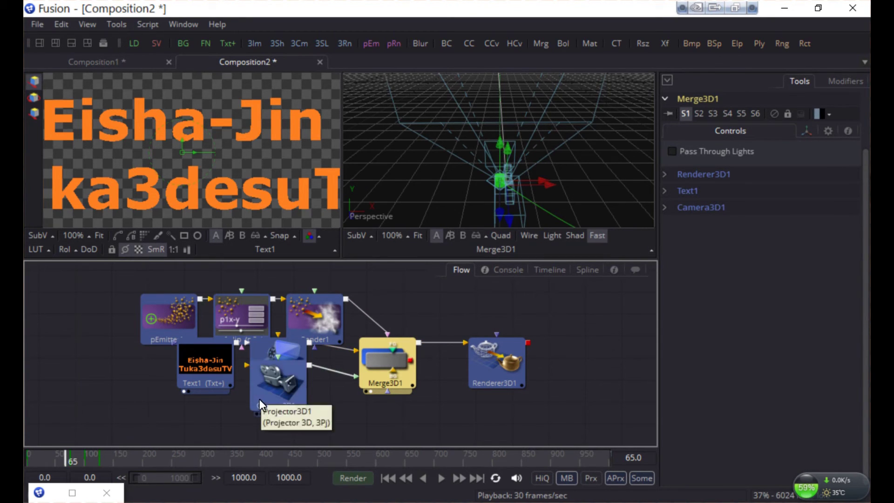
Spread the overlapping Camera3D1, Projector3D1 and Text1 nodes apart in the flow.
{"action": "left_click_drag", "start_coordinate": [189, 370], "coordinate": [192, 367]}
{"action": "left_click", "coordinate": [193, 368]}
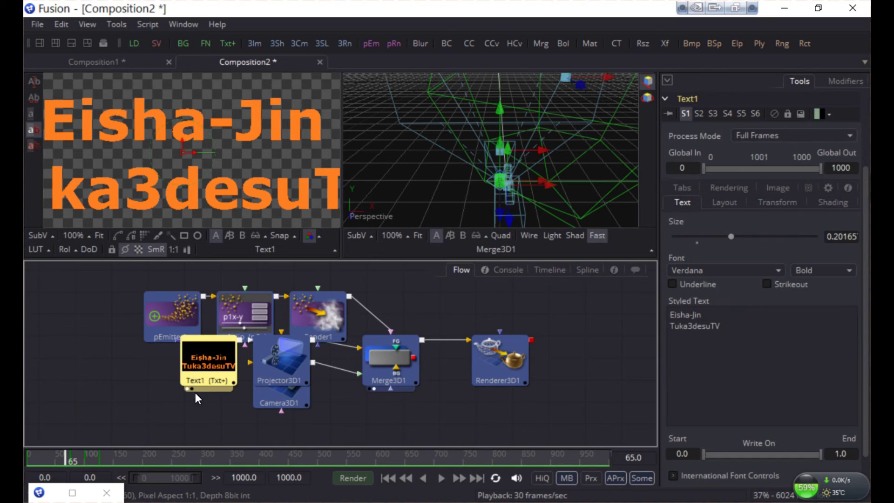
{"action": "left_click", "coordinate": [324, 413]}
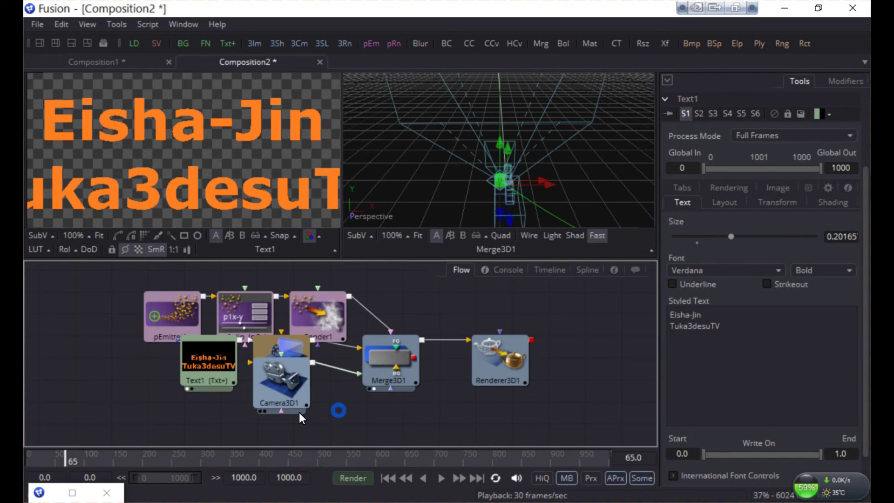
{"action": "left_click_drag", "start_coordinate": [282, 396], "coordinate": [275, 418]}
{"action": "left_click_drag", "start_coordinate": [281, 345], "coordinate": [278, 356]}
{"action": "left_click_drag", "start_coordinate": [203, 355], "coordinate": [193, 387]}
Display the pEmitter1 particle branch in both the right and left viewers.
{"action": "left_click", "coordinate": [170, 304]}
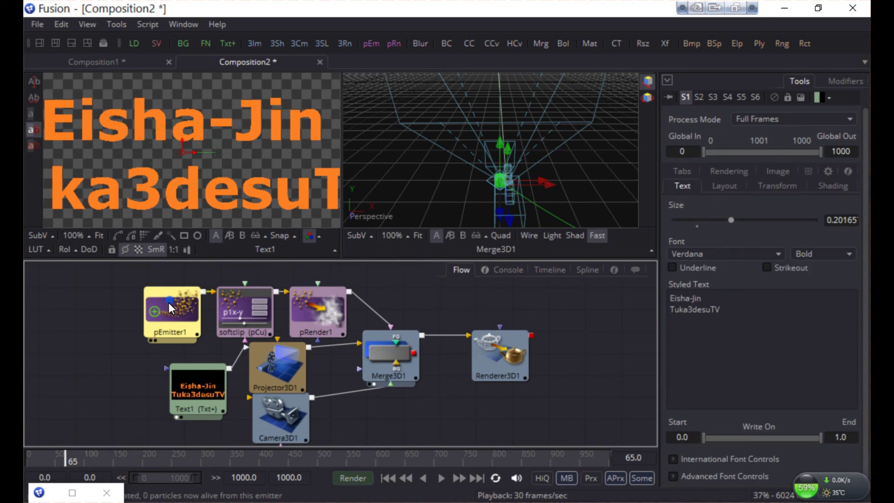
{"action": "left_click", "coordinate": [153, 340]}
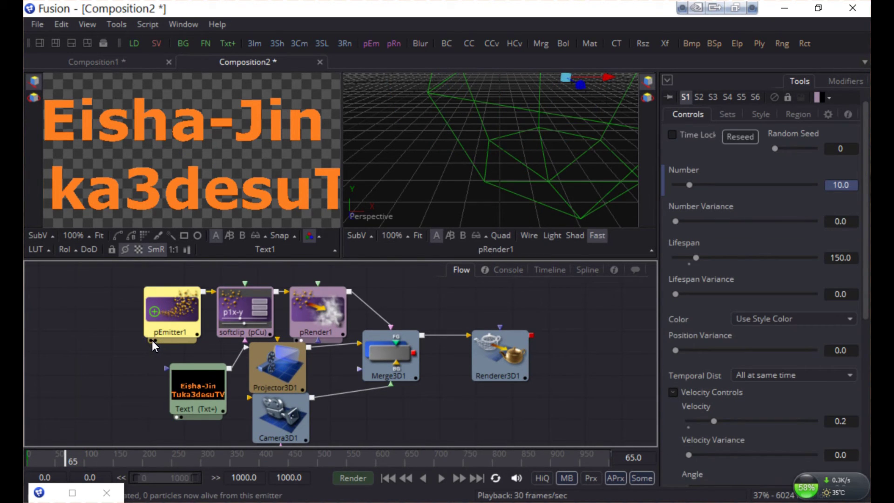
{"action": "left_click", "coordinate": [150, 340]}
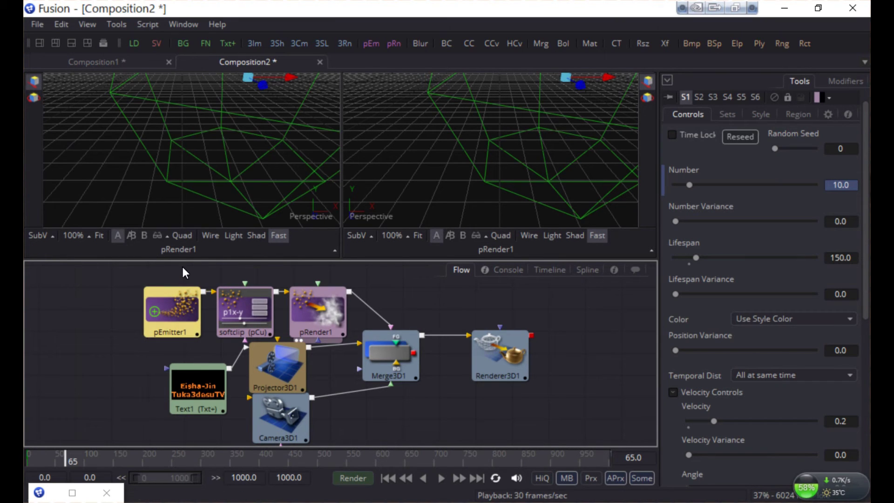
Set the left viewer to a quad layout with wireframe and lighting enabled, and switch its transform control to rotation.
{"action": "left_click_drag", "start_coordinate": [195, 210], "coordinate": [194, 205]}
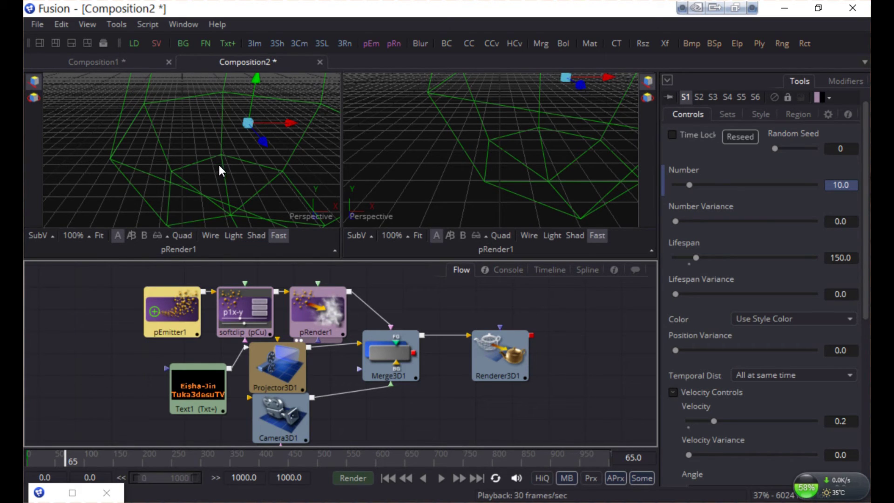
{"action": "left_click", "coordinate": [241, 236]}
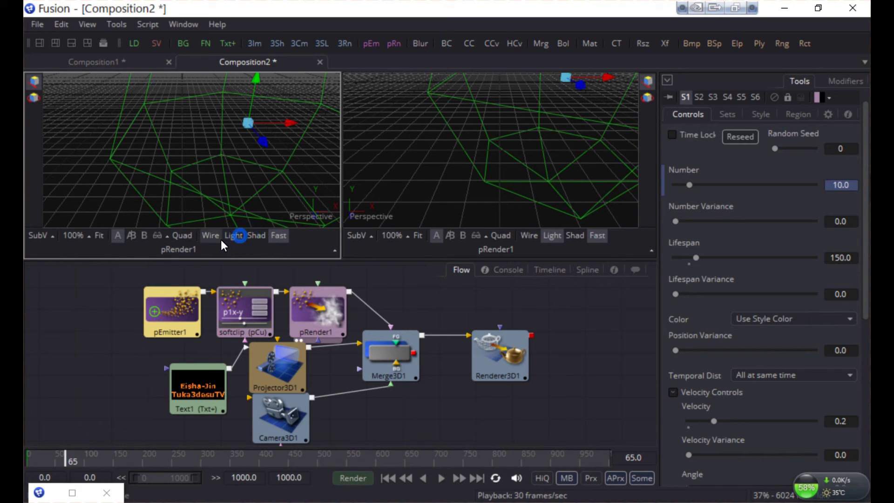
{"action": "left_click", "coordinate": [190, 239]}
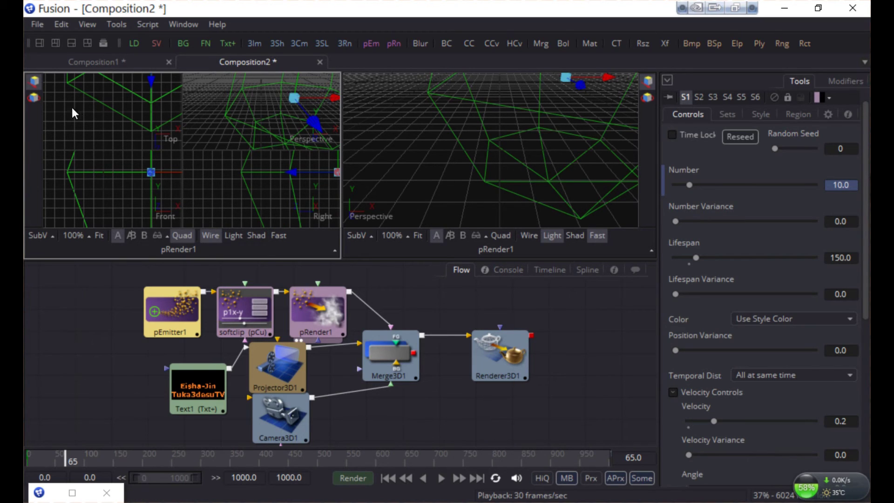
{"action": "left_click", "coordinate": [35, 97]}
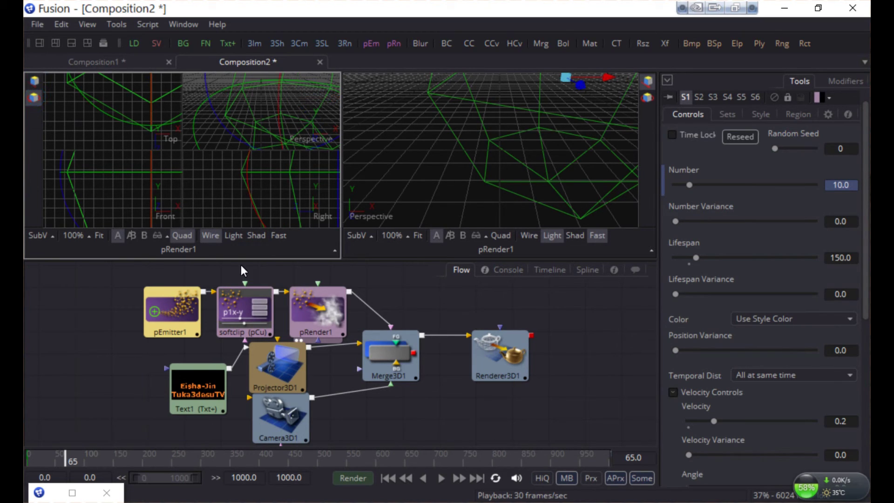
{"action": "left_click", "coordinate": [233, 235]}
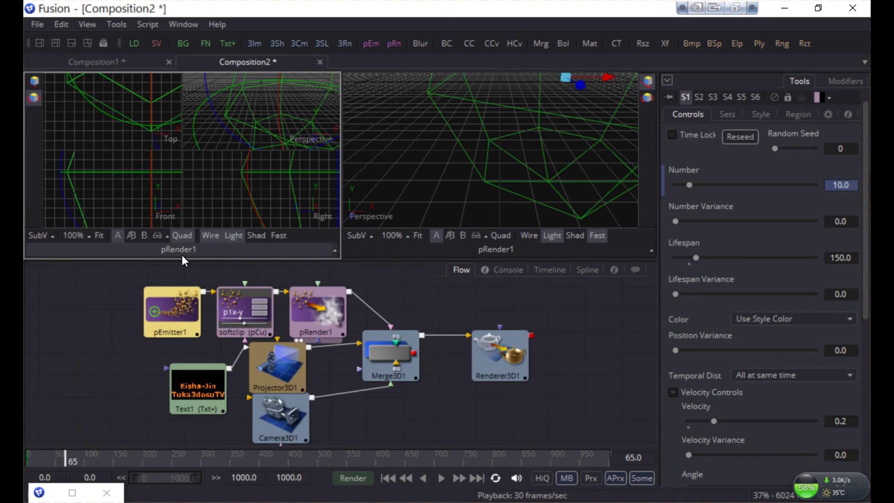
Examine the controls of the softclip, pRender1, Projector3D1 and Camera3D1 nodes in turn.
{"action": "left_click", "coordinate": [240, 301]}
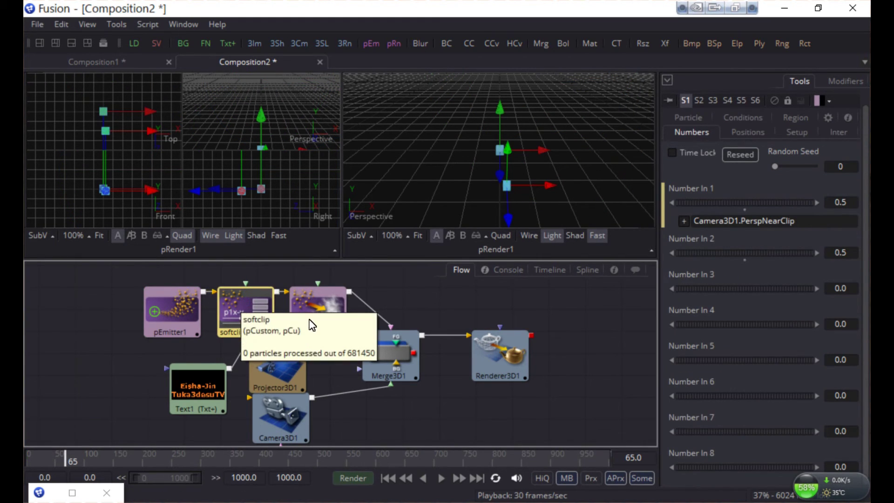
{"action": "left_click", "coordinate": [311, 305]}
{"action": "left_click", "coordinate": [281, 360]}
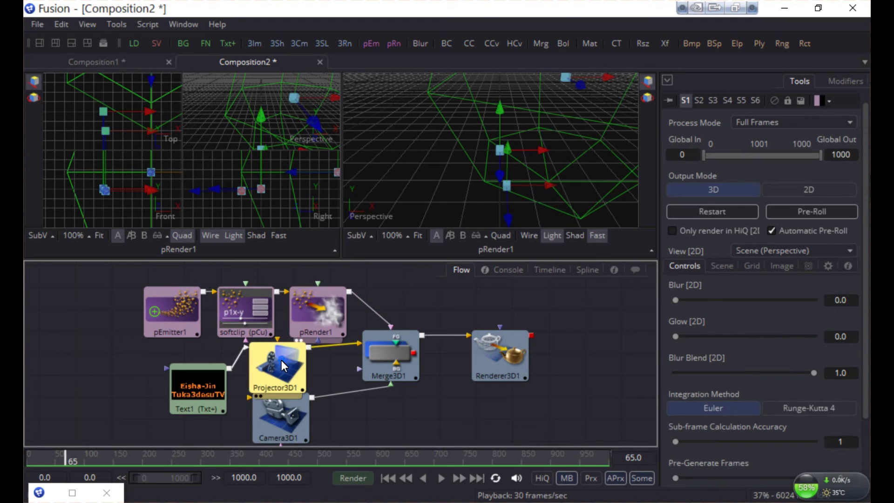
{"action": "left_click", "coordinate": [280, 418]}
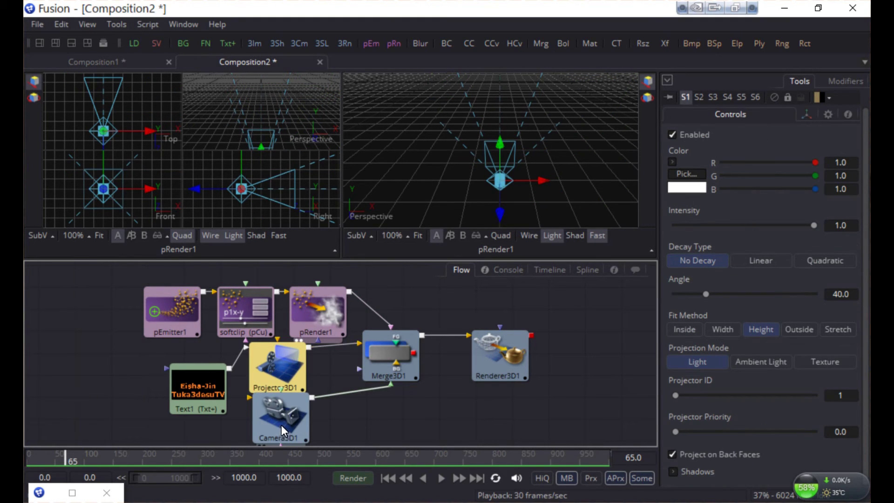
Reposition the Projector3D1, Camera3D1 and Merge3D1 nodes so they sit clear of each other in the flow.
{"action": "left_click", "coordinate": [271, 368]}
{"action": "left_click_drag", "start_coordinate": [272, 380], "coordinate": [267, 377]}
{"action": "left_click_drag", "start_coordinate": [266, 421], "coordinate": [270, 430]}
{"action": "scroll", "coordinate": [270, 431], "scroll_direction": "down", "scroll_amount": 1}
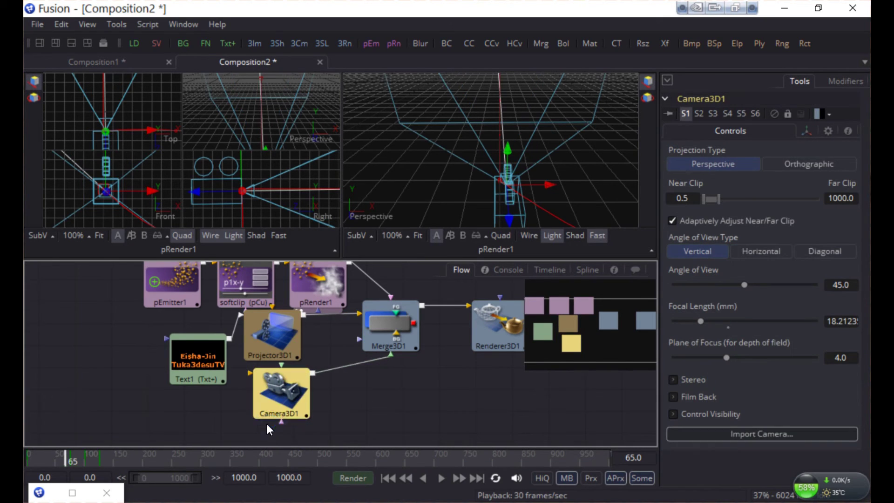
{"action": "left_click_drag", "start_coordinate": [291, 355], "coordinate": [296, 368]}
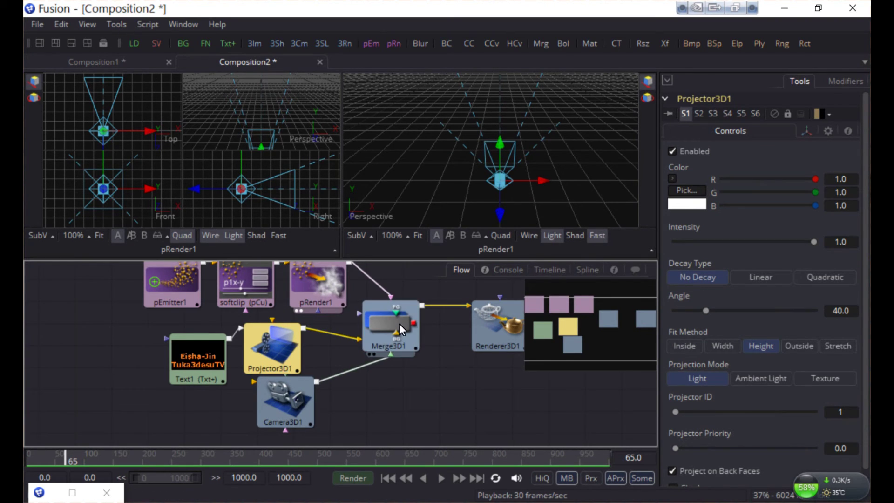
{"action": "mouse_move", "coordinate": [399, 324]}
{"action": "left_mouse_down"}
{"action": "mouse_move", "coordinate": [385, 325]}
{"action": "mouse_move", "coordinate": [392, 331]}
{"action": "left_mouse_up"}
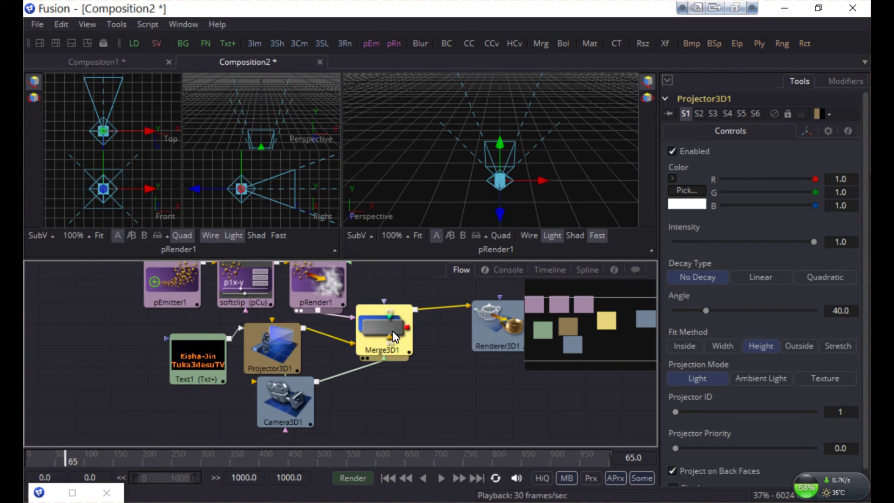
Move Renderer3D1 closer to Merge3D1 in the flow and display its output in the right viewer.
{"action": "left_click_drag", "start_coordinate": [483, 335], "coordinate": [453, 341]}
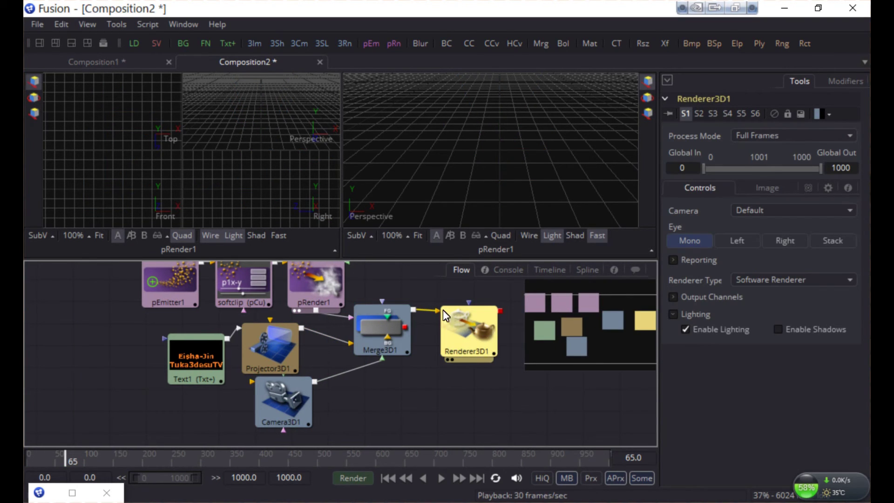
{"action": "left_click", "coordinate": [453, 360]}
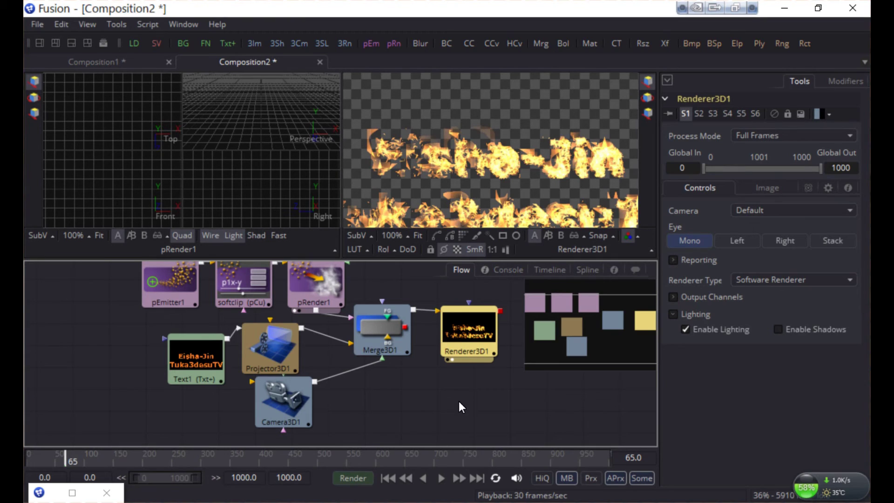
Play the rendered particle text from the first frame with the right viewer fitted to the whole image.
{"action": "left_click", "coordinate": [387, 480]}
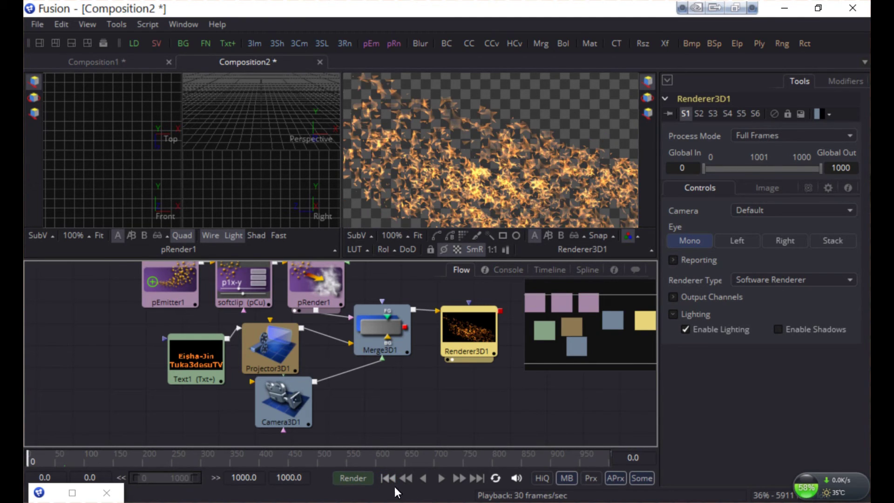
{"action": "left_click", "coordinate": [445, 477]}
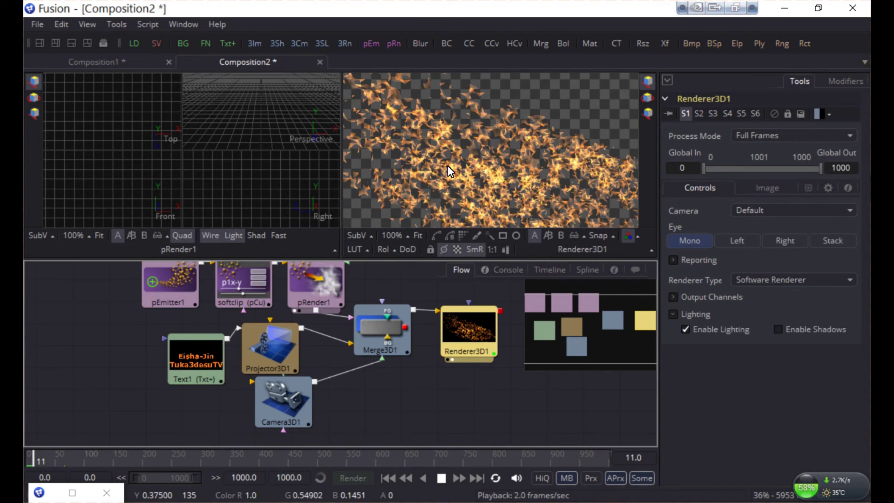
{"action": "left_click", "coordinate": [421, 236]}
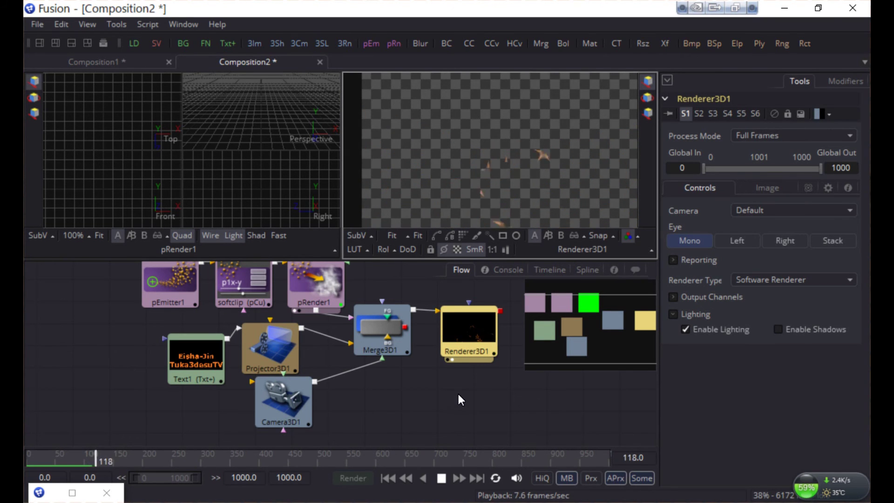
Show the composition's timeline and add a rectangle mask to Renderer3D1.
{"action": "left_click", "coordinate": [551, 270]}
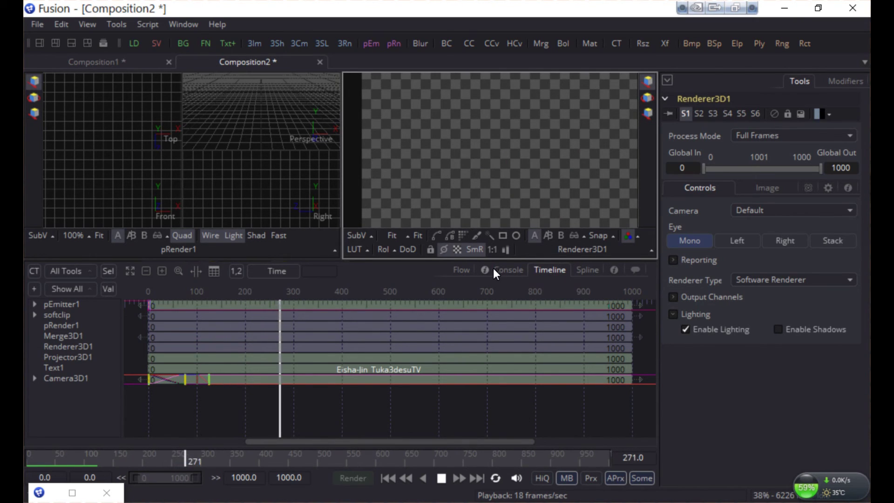
{"action": "left_click", "coordinate": [503, 236]}
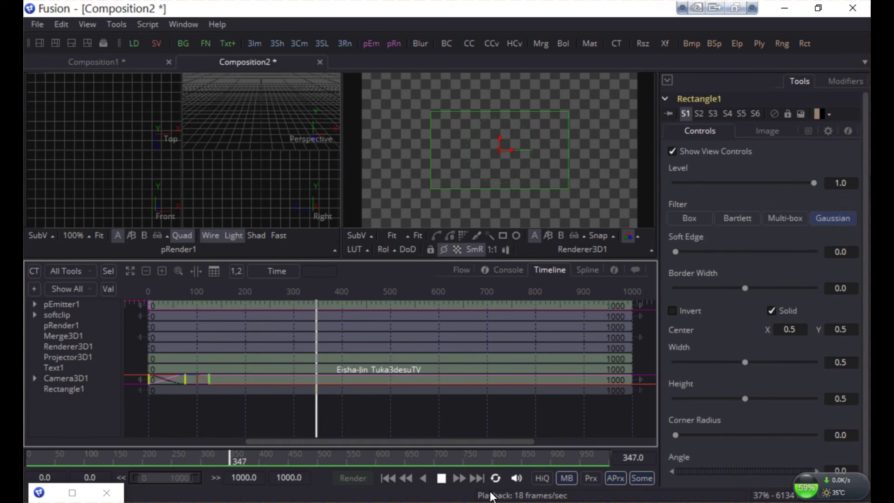
Stop playback, go to frame 346, and set both the render end and the global end to frame 350.
{"action": "left_click", "coordinate": [441, 478]}
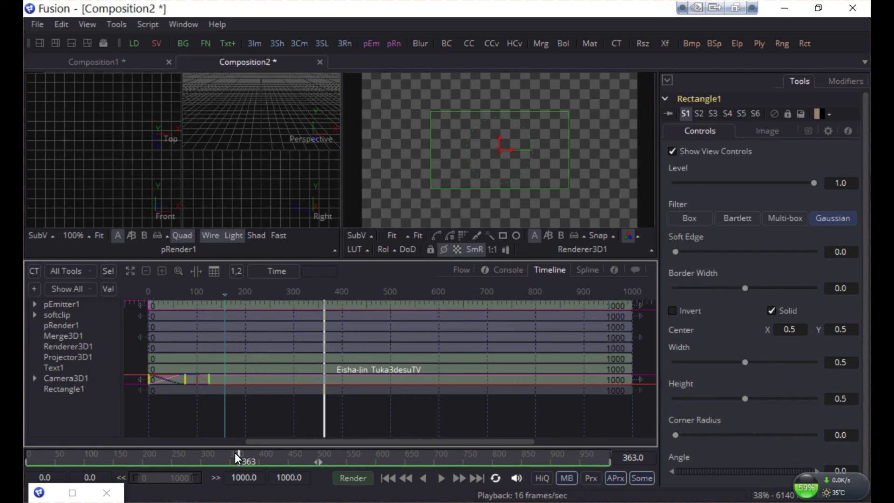
{"action": "left_click", "coordinate": [229, 456]}
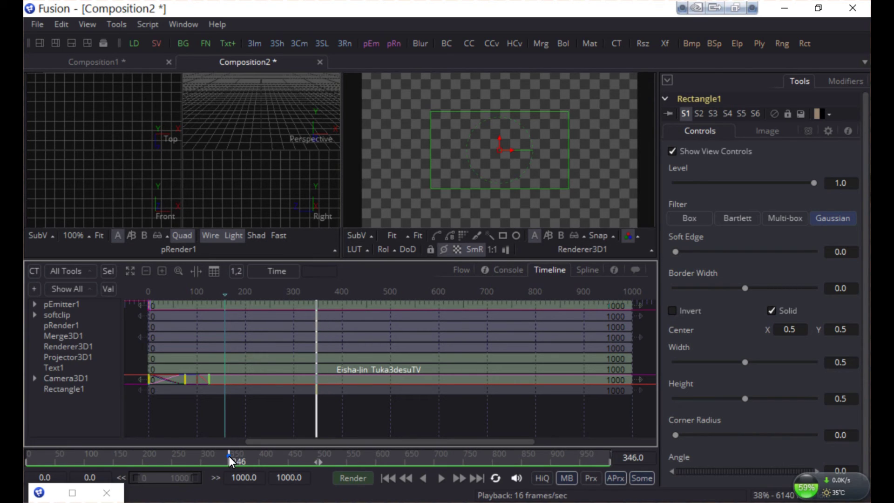
{"action": "left_click", "coordinate": [226, 297]}
{"action": "left_click_drag", "start_coordinate": [220, 295], "coordinate": [231, 295]}
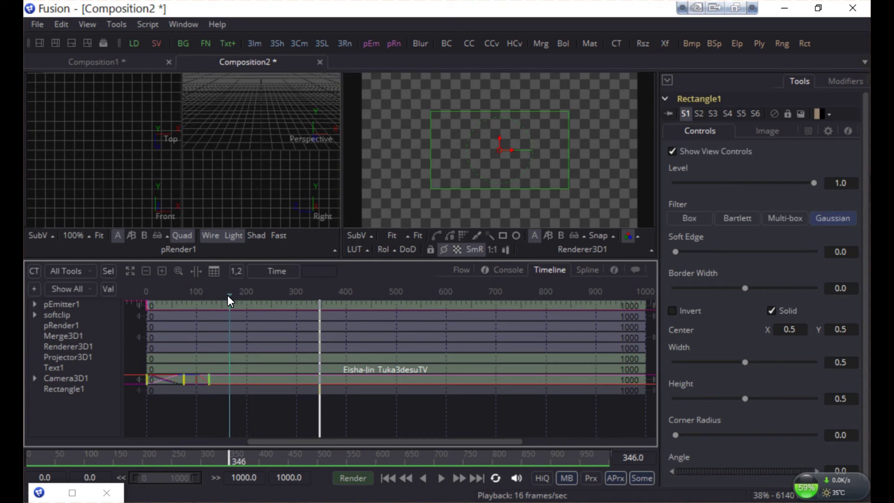
{"action": "double_click", "coordinate": [260, 481]}
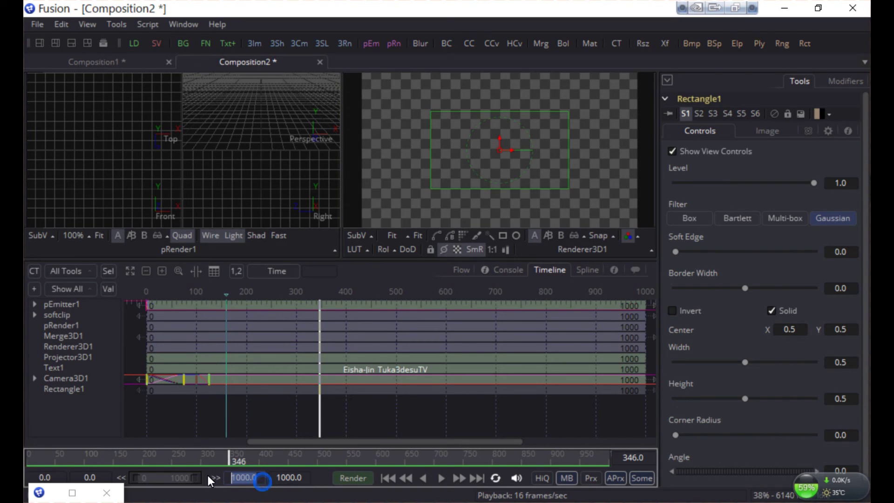
{"action": "type", "text": "350"}
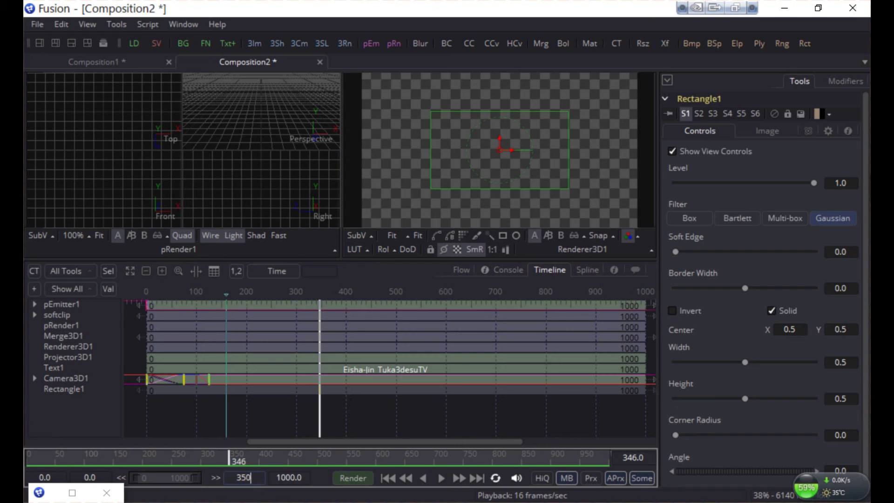
{"action": "key", "text": "Return"}
{"action": "double_click", "coordinate": [308, 477]}
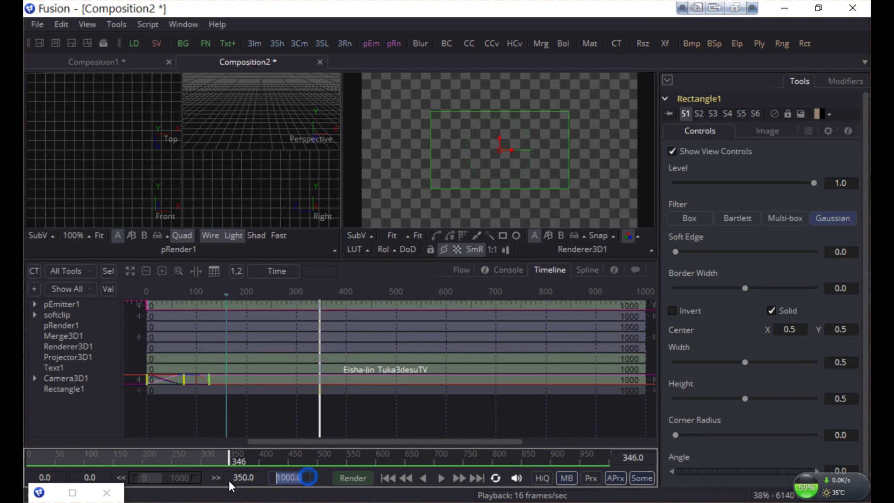
{"action": "type", "text": "350"}
{"action": "key", "text": "Return"}
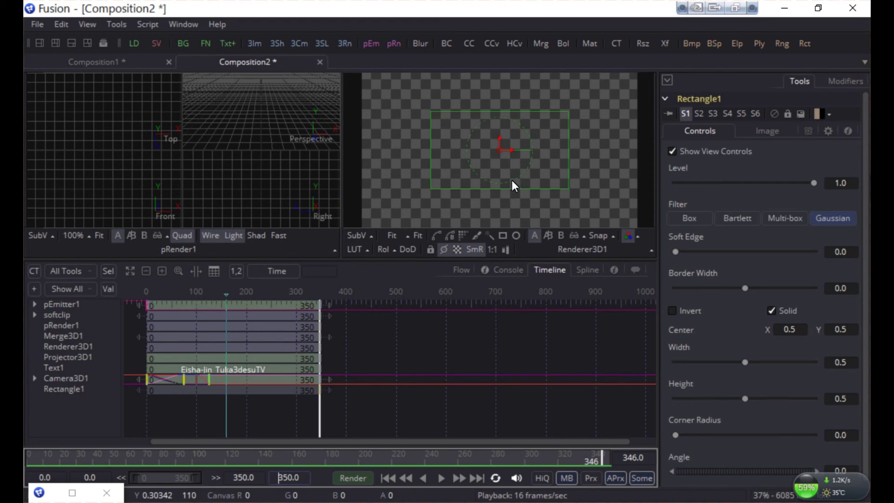
Return to the first frame and play the shortened animation.
{"action": "left_click", "coordinate": [444, 479]}
{"action": "left_click", "coordinate": [389, 479]}
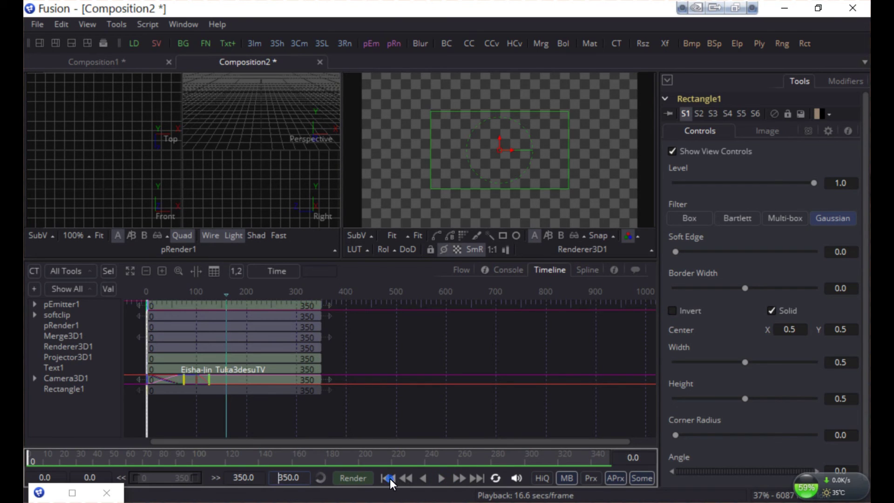
{"action": "left_click", "coordinate": [443, 479]}
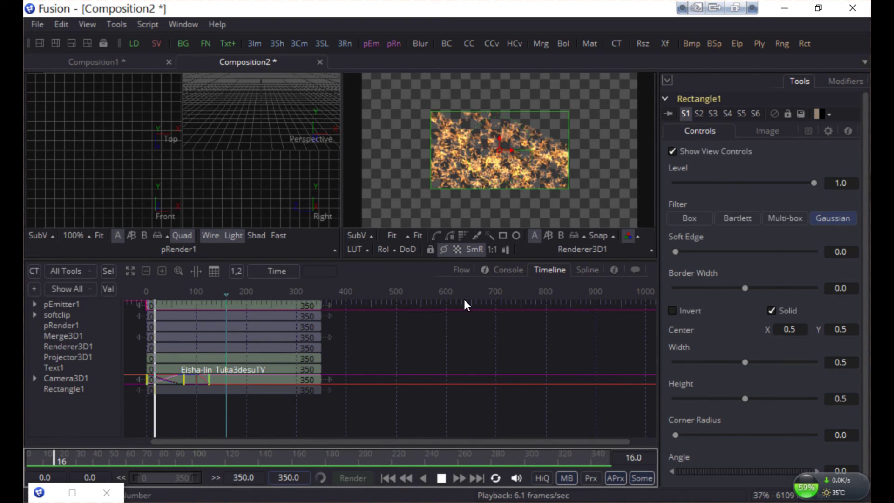
Inspect the playing particles at 200% in the right viewer, and return it to Fit.
{"action": "left_click", "coordinate": [392, 238]}
{"action": "left_click", "coordinate": [406, 237]}
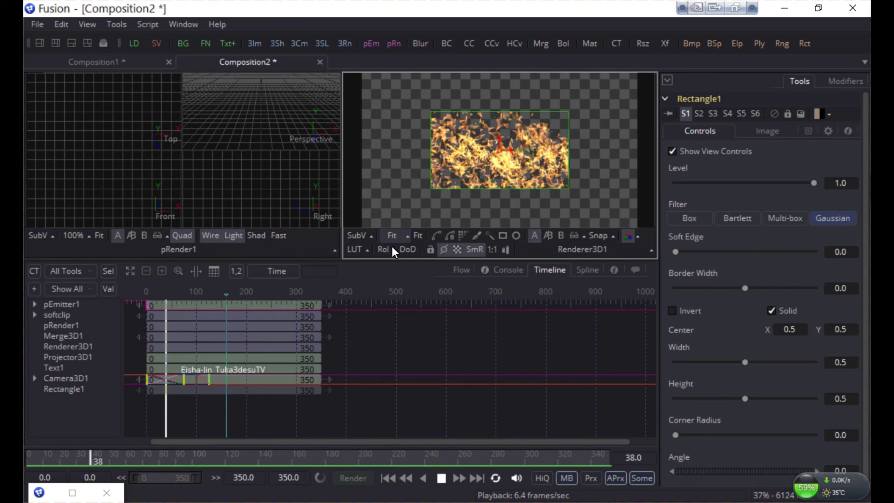
{"action": "left_click", "coordinate": [392, 235]}
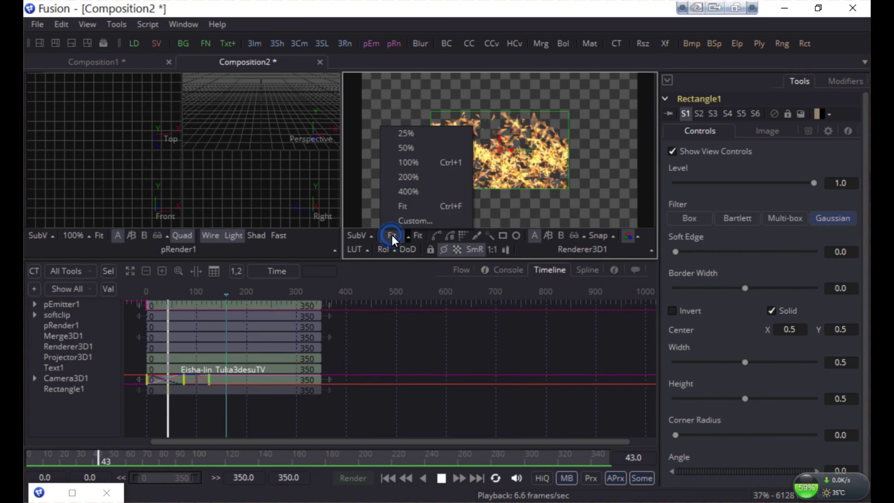
{"action": "left_click", "coordinate": [411, 178]}
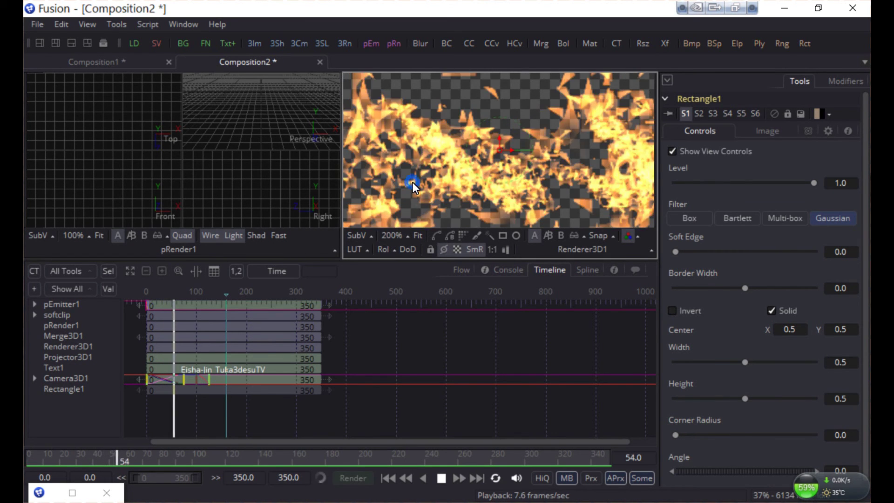
{"action": "left_click", "coordinate": [412, 244]}
{"action": "key", "text": "ctrl+f"}
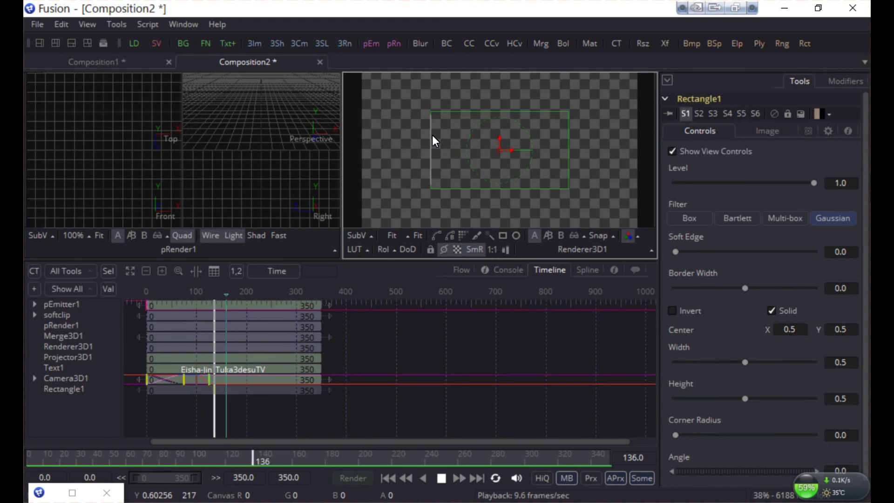
Set the rectangle mask's border width to about -0.027, soft edge 0.028, width 0.786 and height 0.881.
{"action": "mouse_move", "coordinate": [744, 289]}
{"action": "left_mouse_down"}
{"action": "mouse_move", "coordinate": [716, 293]}
{"action": "mouse_move", "coordinate": [734, 291]}
{"action": "left_mouse_up"}
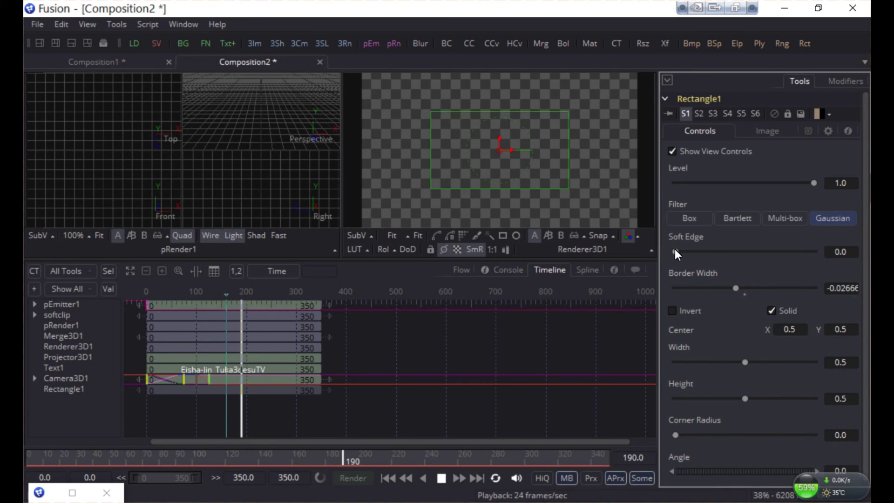
{"action": "mouse_move", "coordinate": [677, 252]}
{"action": "left_mouse_down"}
{"action": "mouse_move", "coordinate": [719, 253]}
{"action": "mouse_move", "coordinate": [695, 252]}
{"action": "left_mouse_up"}
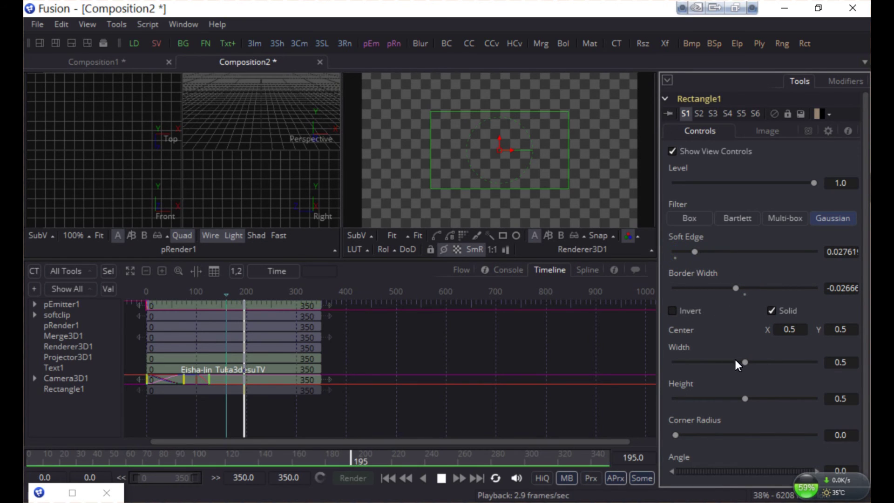
{"action": "left_click_drag", "start_coordinate": [741, 364], "coordinate": [782, 361]}
{"action": "left_click_drag", "start_coordinate": [755, 399], "coordinate": [799, 399]}
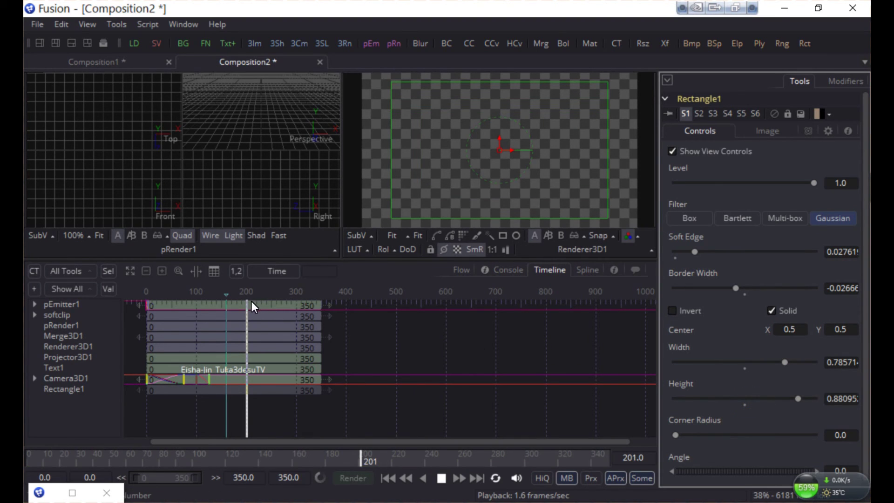
Stop playback and set both the render end and the global end to frame 200.
{"action": "left_click", "coordinate": [186, 294]}
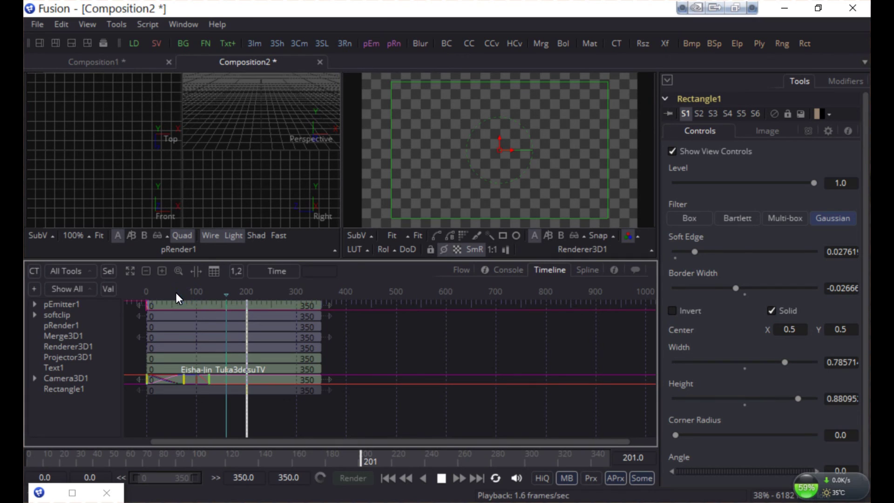
{"action": "left_click", "coordinate": [442, 479]}
{"action": "left_click", "coordinate": [258, 479]}
{"action": "type", "text": "200"}
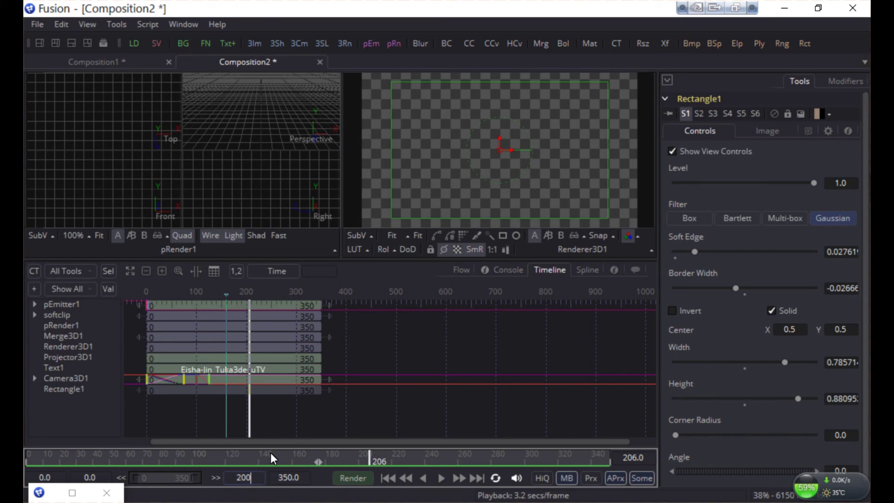
{"action": "key", "text": "Tab"}
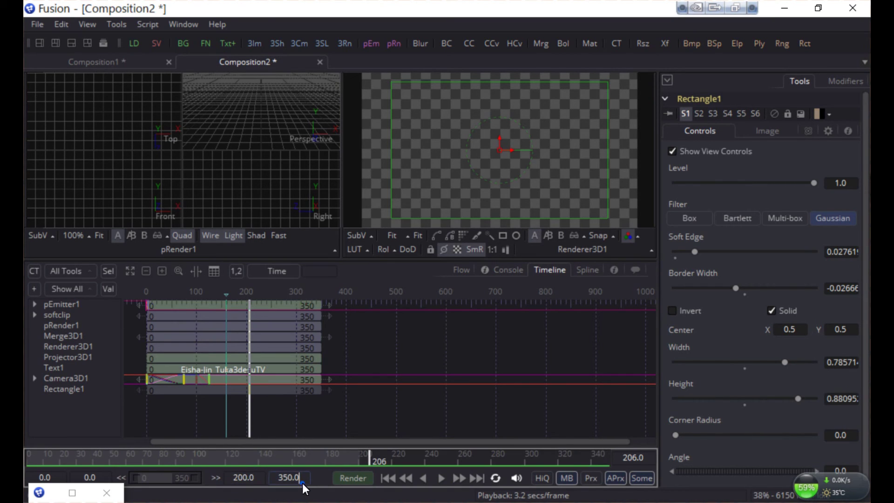
{"action": "type", "text": "200"}
{"action": "key", "text": "Return"}
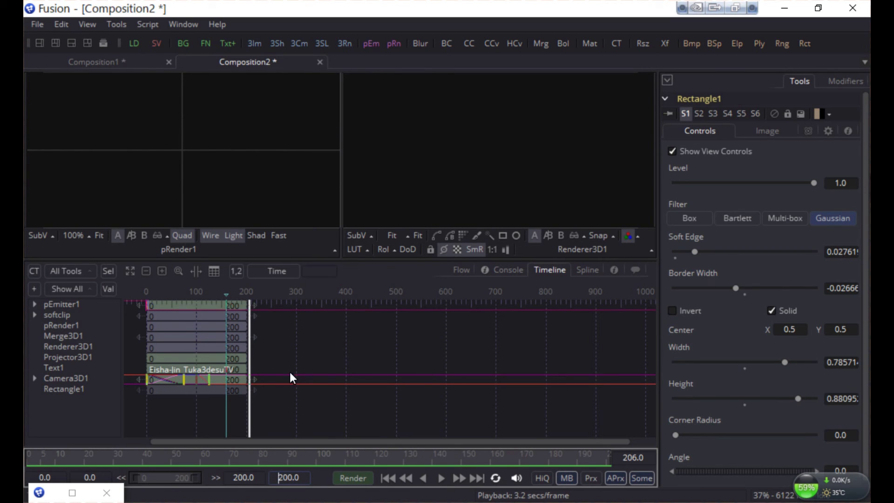
Replay the animation from the start and enlarge the rectangle mask to a width of about 0.986 and a height of 1.0.
{"action": "left_click_drag", "start_coordinate": [157, 297], "coordinate": [138, 296]}
{"action": "left_click", "coordinate": [446, 478]}
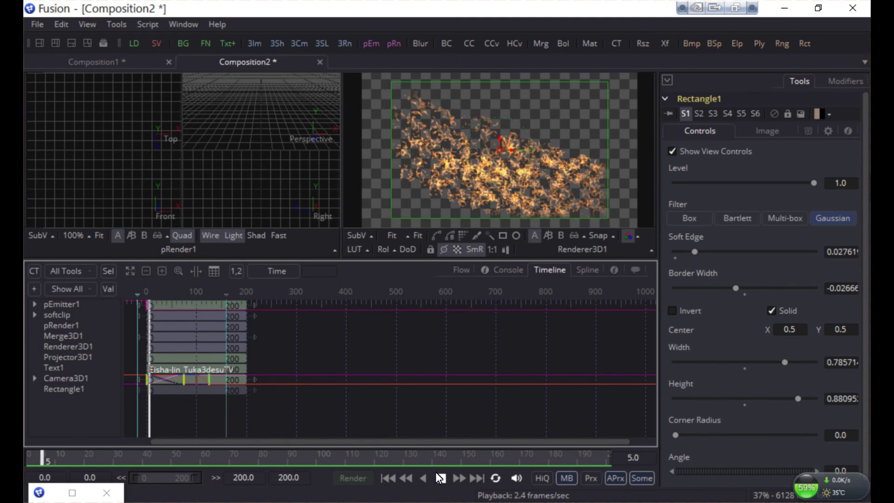
{"action": "left_click_drag", "start_coordinate": [791, 364], "coordinate": [819, 362]}
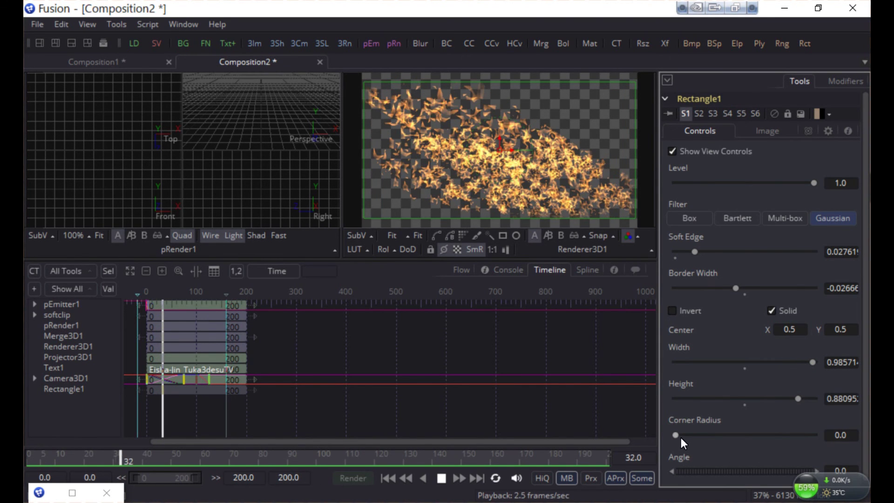
{"action": "left_click_drag", "start_coordinate": [799, 398], "coordinate": [820, 398]}
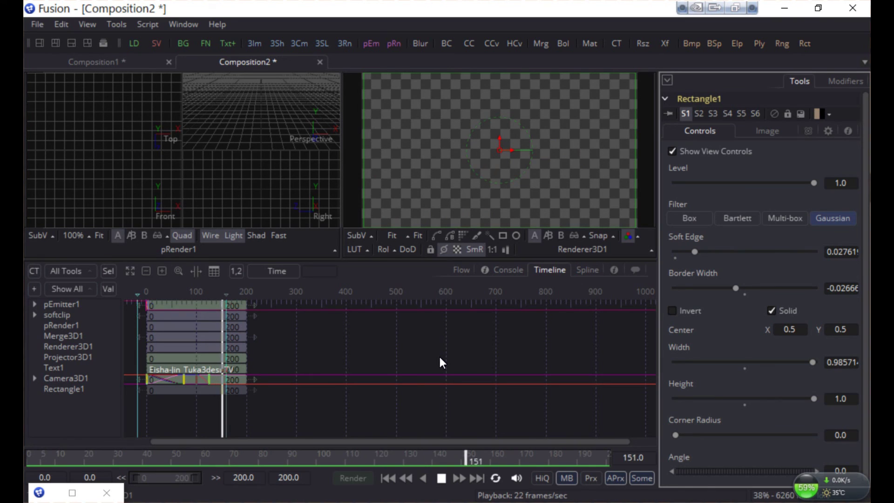
Stop playback, go to frame 122, and set both the render end and the global end to frame 120.
{"action": "left_click", "coordinate": [445, 481]}
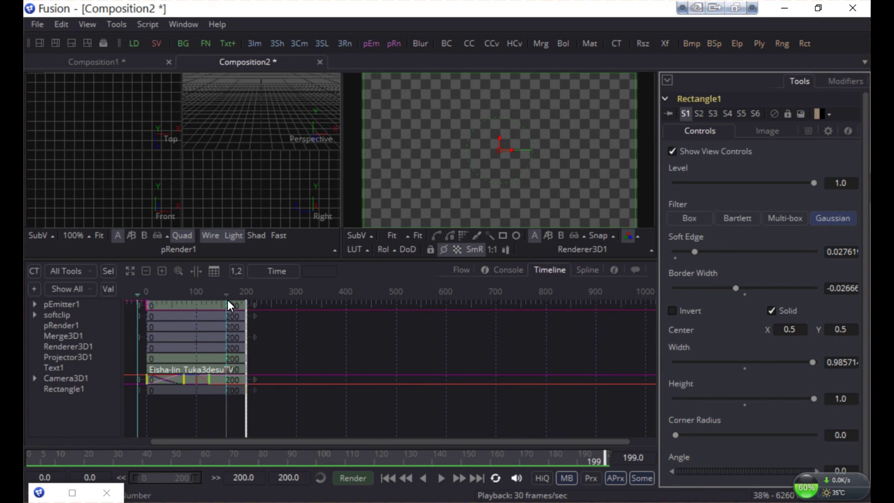
{"action": "left_click_drag", "start_coordinate": [245, 304], "coordinate": [209, 291]}
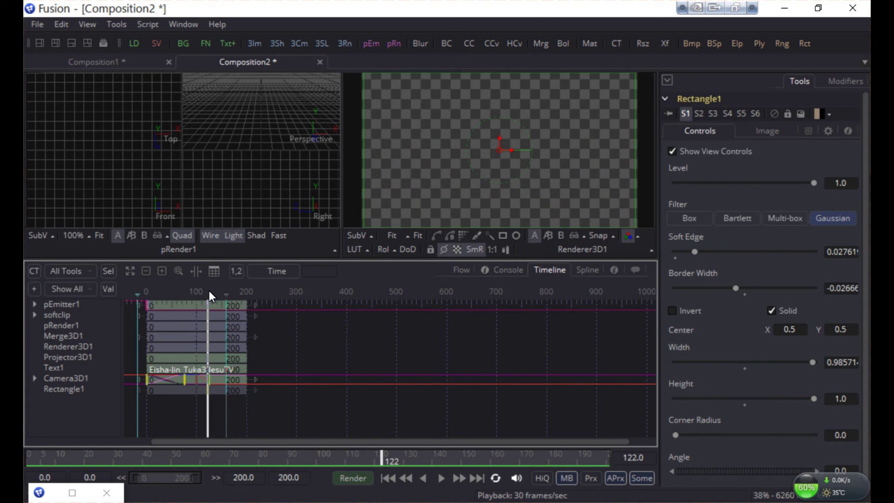
{"action": "left_click", "coordinate": [255, 476]}
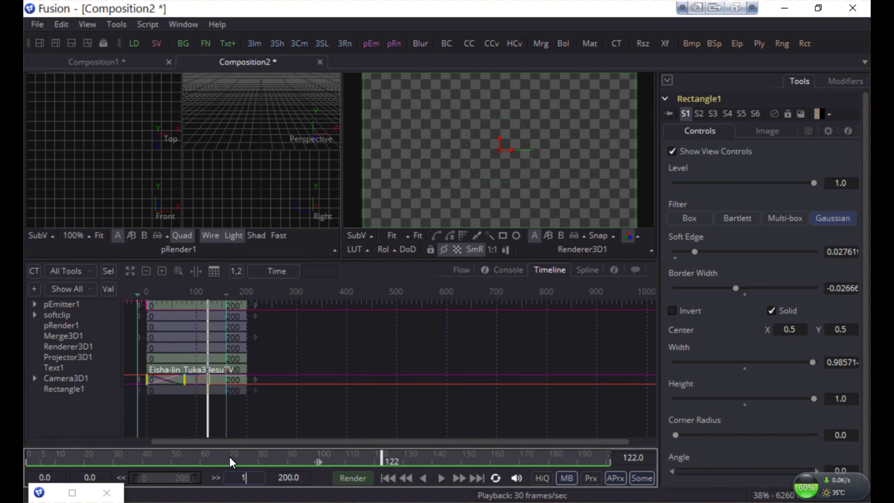
{"action": "left_click", "coordinate": [308, 478]}
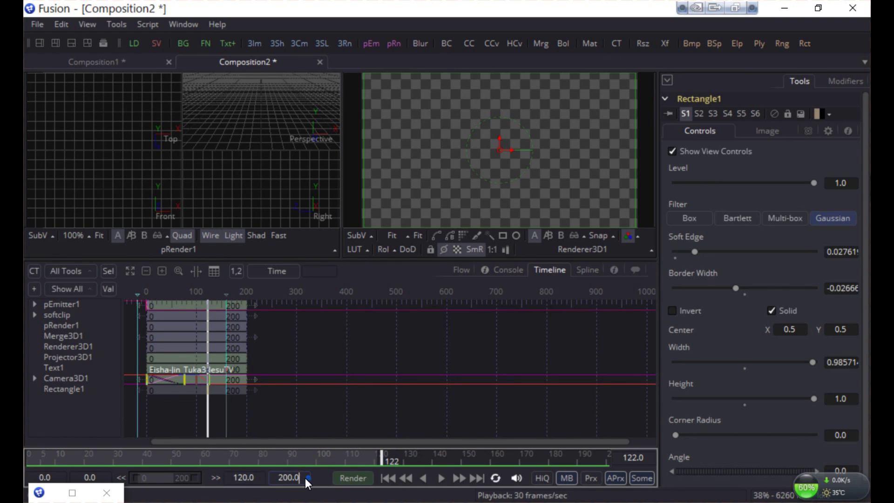
{"action": "type", "text": "120"}
{"action": "key", "text": "Return"}
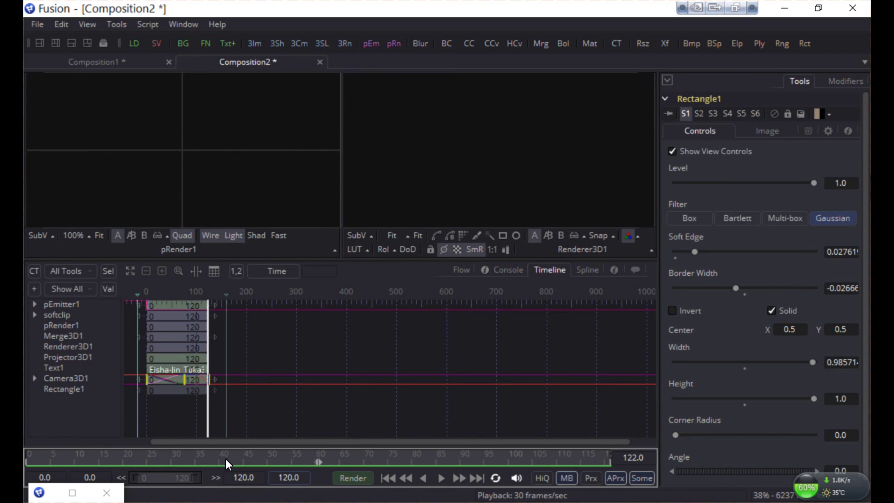
Return to the first frame and play back the shortened particle text animation.
{"action": "left_click", "coordinate": [153, 299]}
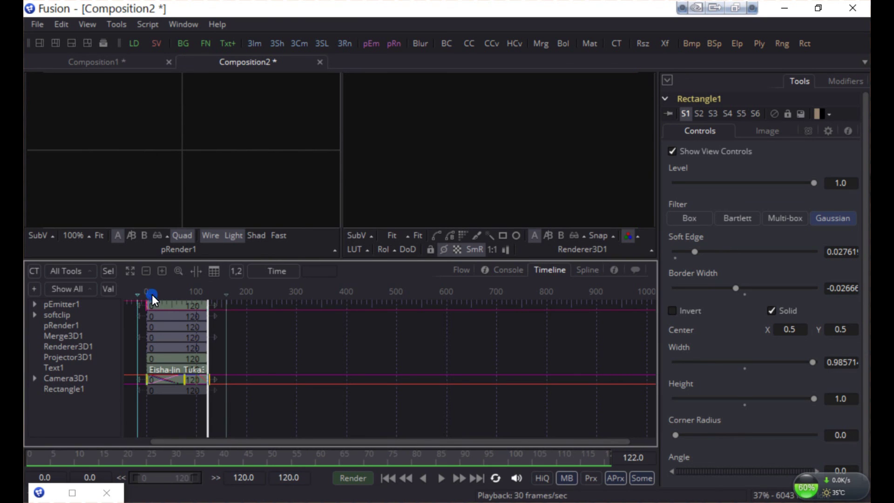
{"action": "left_click", "coordinate": [390, 479]}
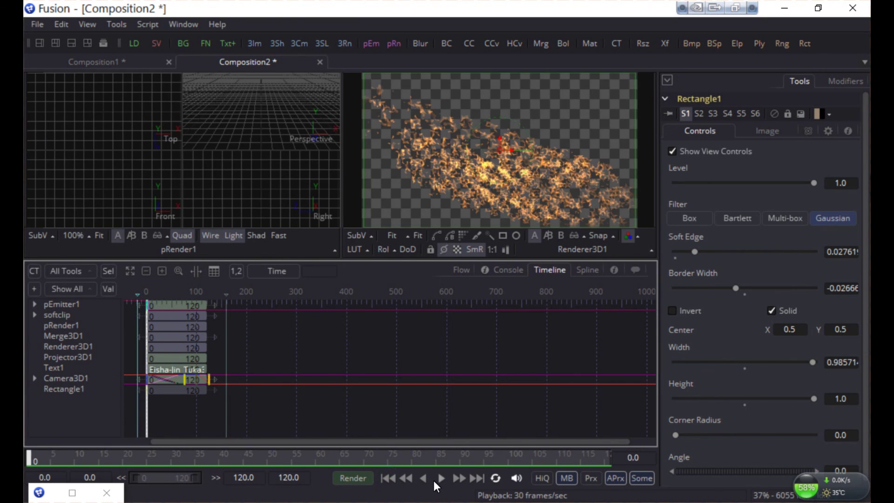
{"action": "left_click", "coordinate": [439, 480]}
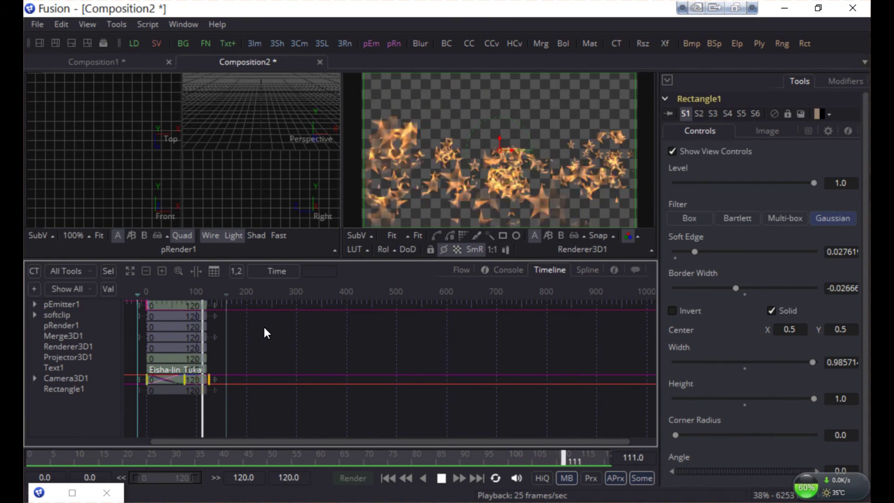
Show the node flow and examine the settings of the pEmitter1, softclip and pRender1 particle nodes.
{"action": "left_click", "coordinate": [462, 270]}
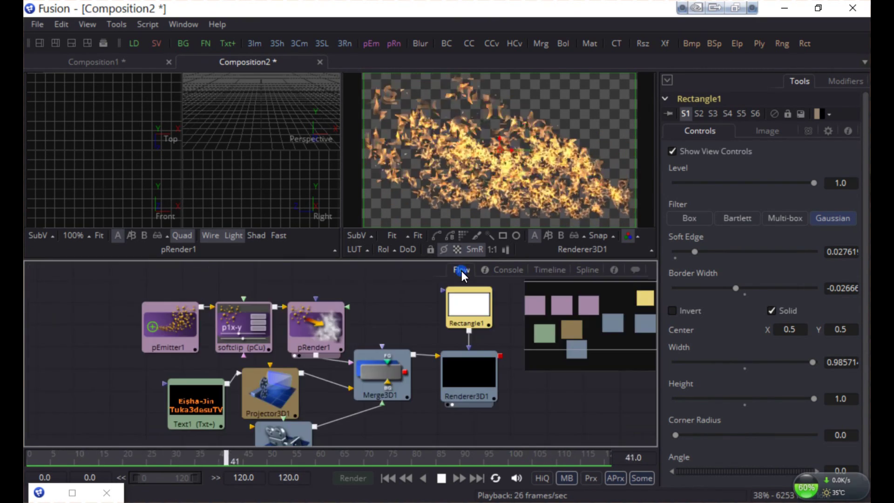
{"action": "scroll", "coordinate": [116, 347], "scroll_direction": "down", "scroll_amount": 2}
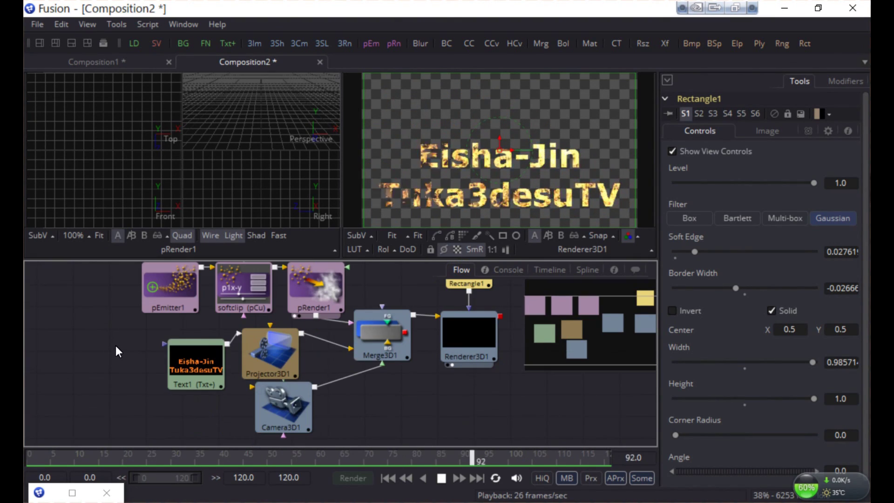
{"action": "left_click", "coordinate": [178, 292]}
{"action": "scroll", "coordinate": [178, 292], "scroll_direction": "up", "scroll_amount": 1}
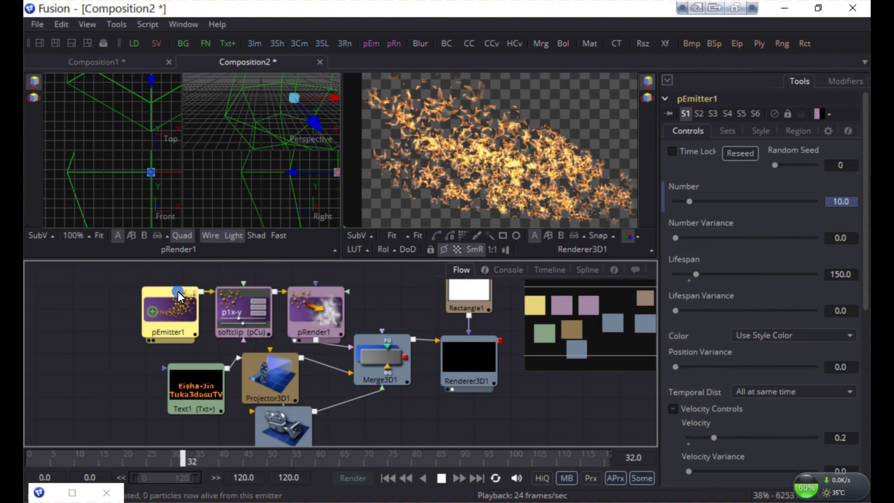
{"action": "left_click", "coordinate": [244, 323]}
{"action": "left_click", "coordinate": [306, 318]}
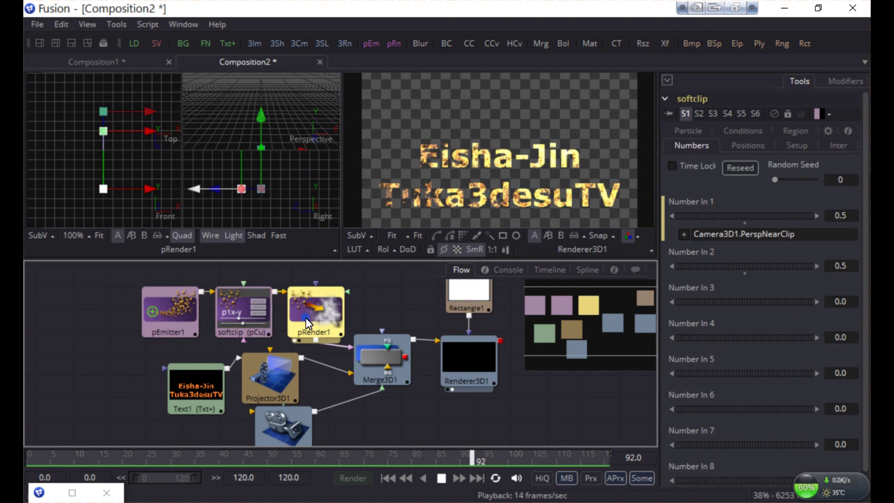
Examine the settings of the Text1, Projector3D1, Camera3D1, Merge3D1 and Renderer3D1 nodes, and stop playback.
{"action": "left_click", "coordinate": [189, 386]}
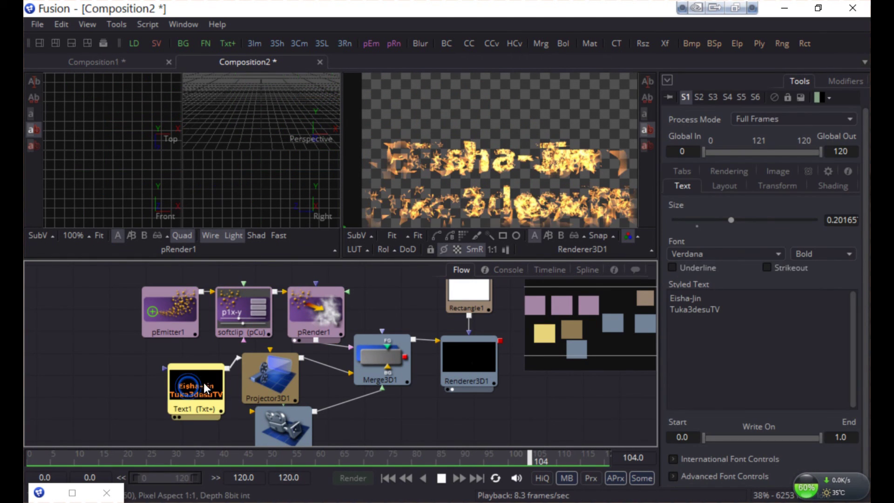
{"action": "left_click", "coordinate": [272, 380]}
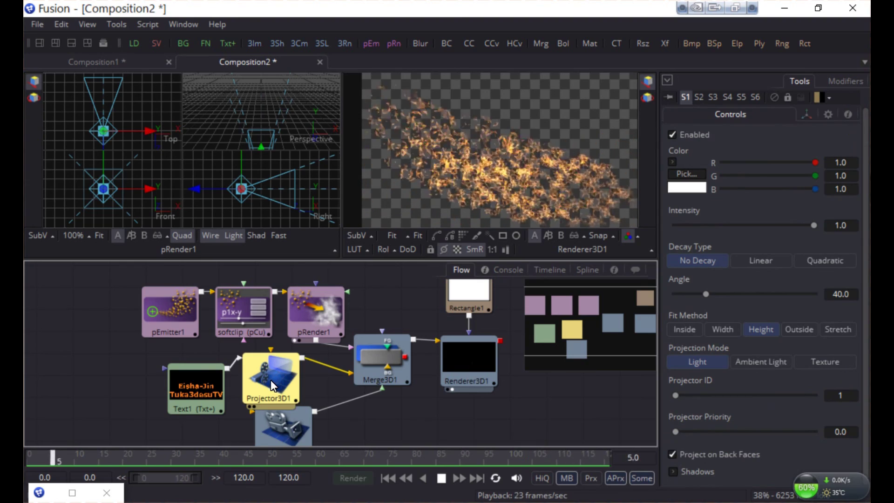
{"action": "left_click", "coordinate": [273, 438]}
{"action": "scroll", "coordinate": [271, 437], "scroll_direction": "down", "scroll_amount": 1}
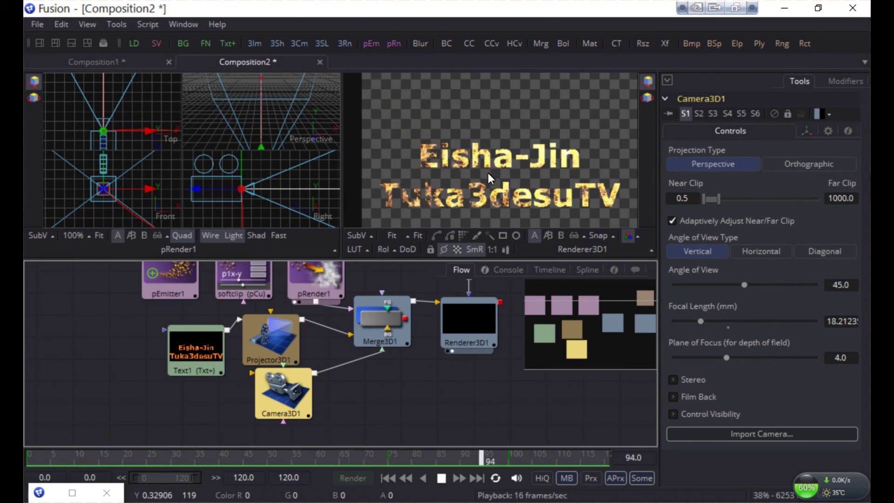
{"action": "left_click", "coordinate": [385, 315]}
{"action": "left_click", "coordinate": [454, 323]}
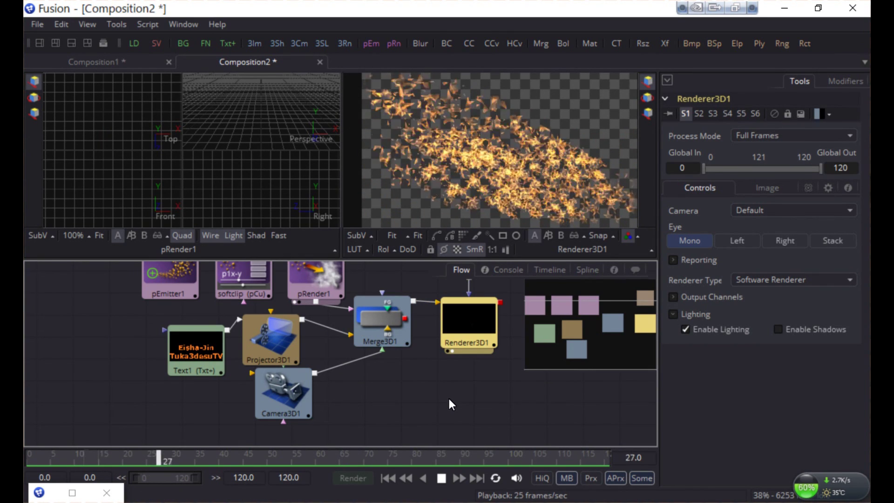
{"action": "left_click", "coordinate": [440, 477]}
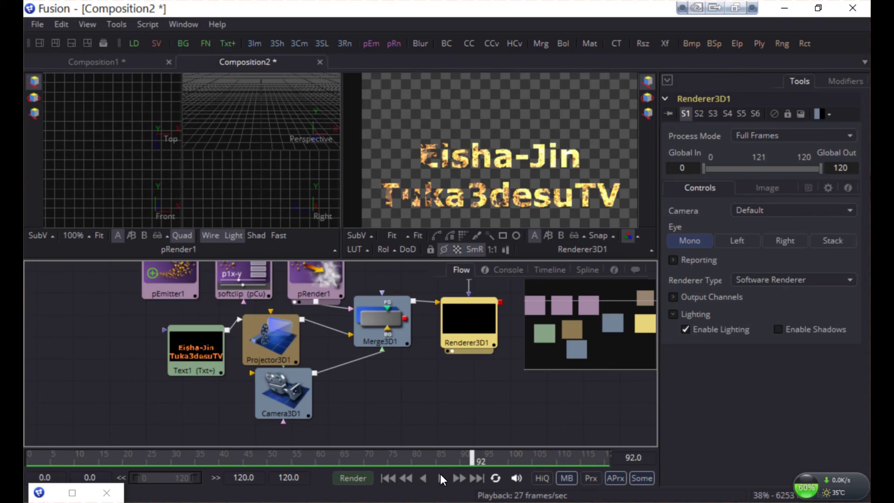